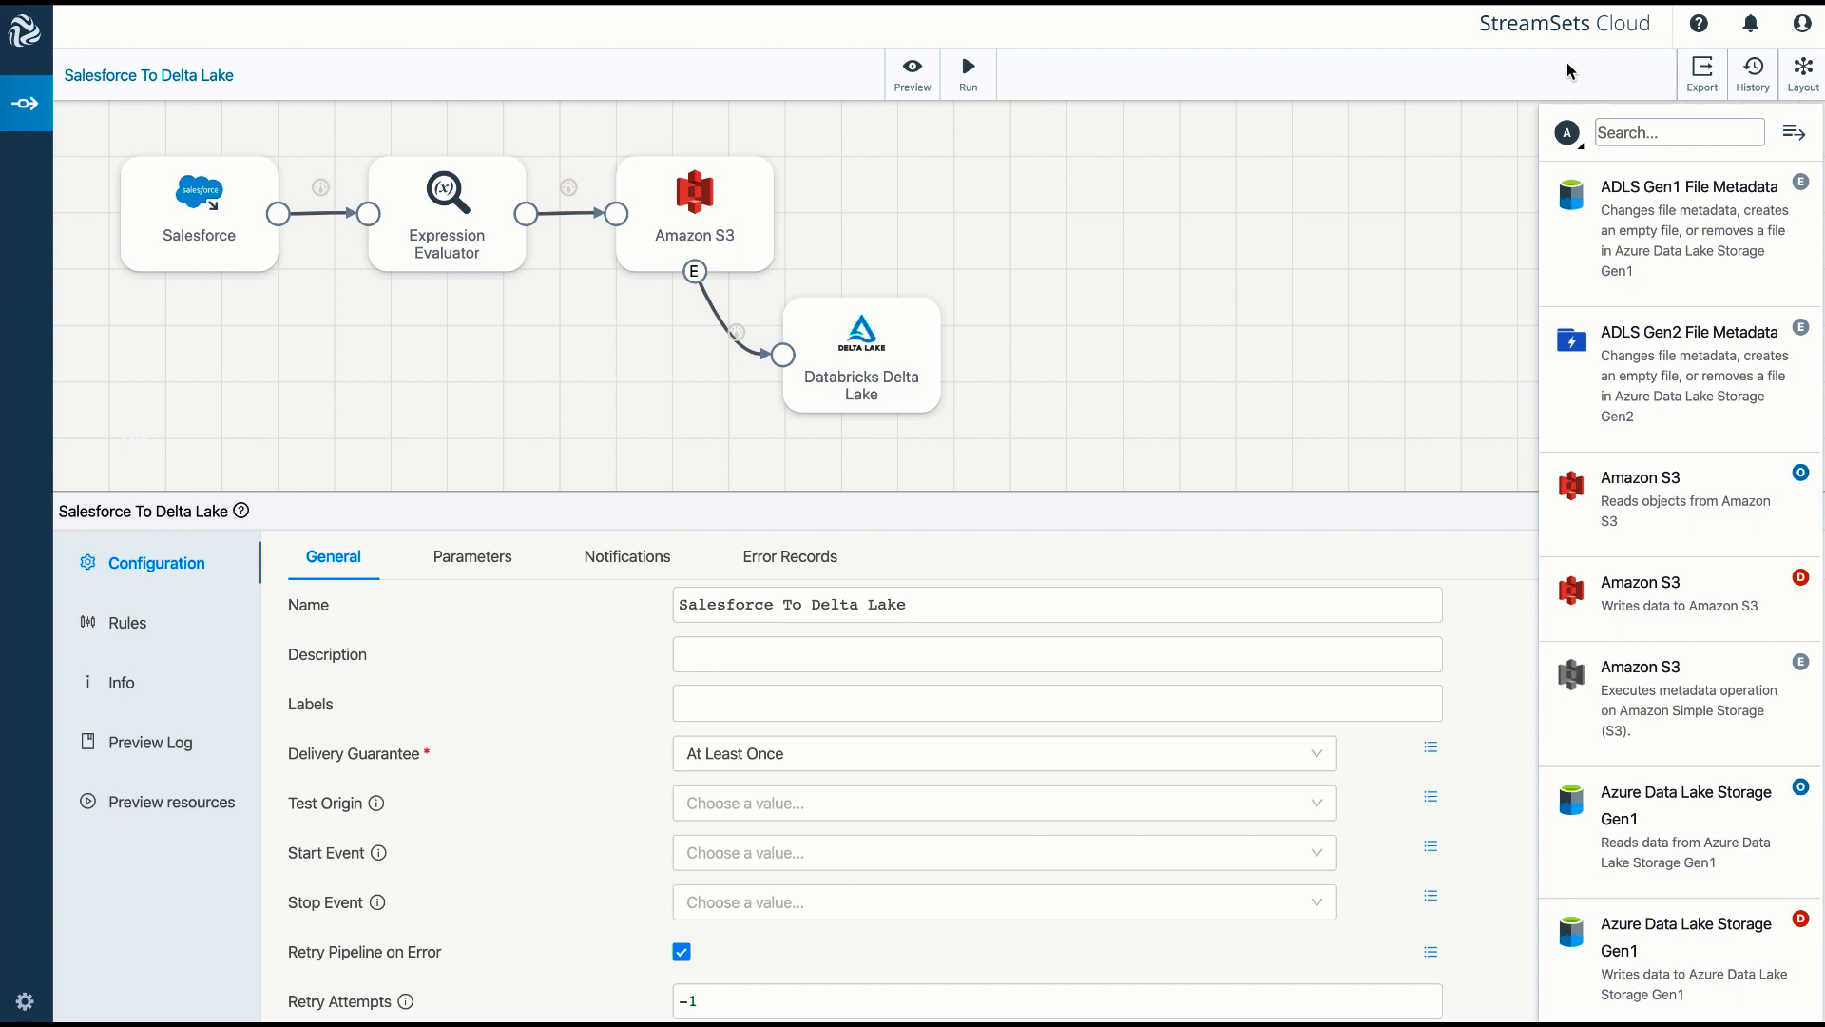
Review the Salesforce origin's query settings, examining the full SOQL query that selects account fields
left_click(214, 248)
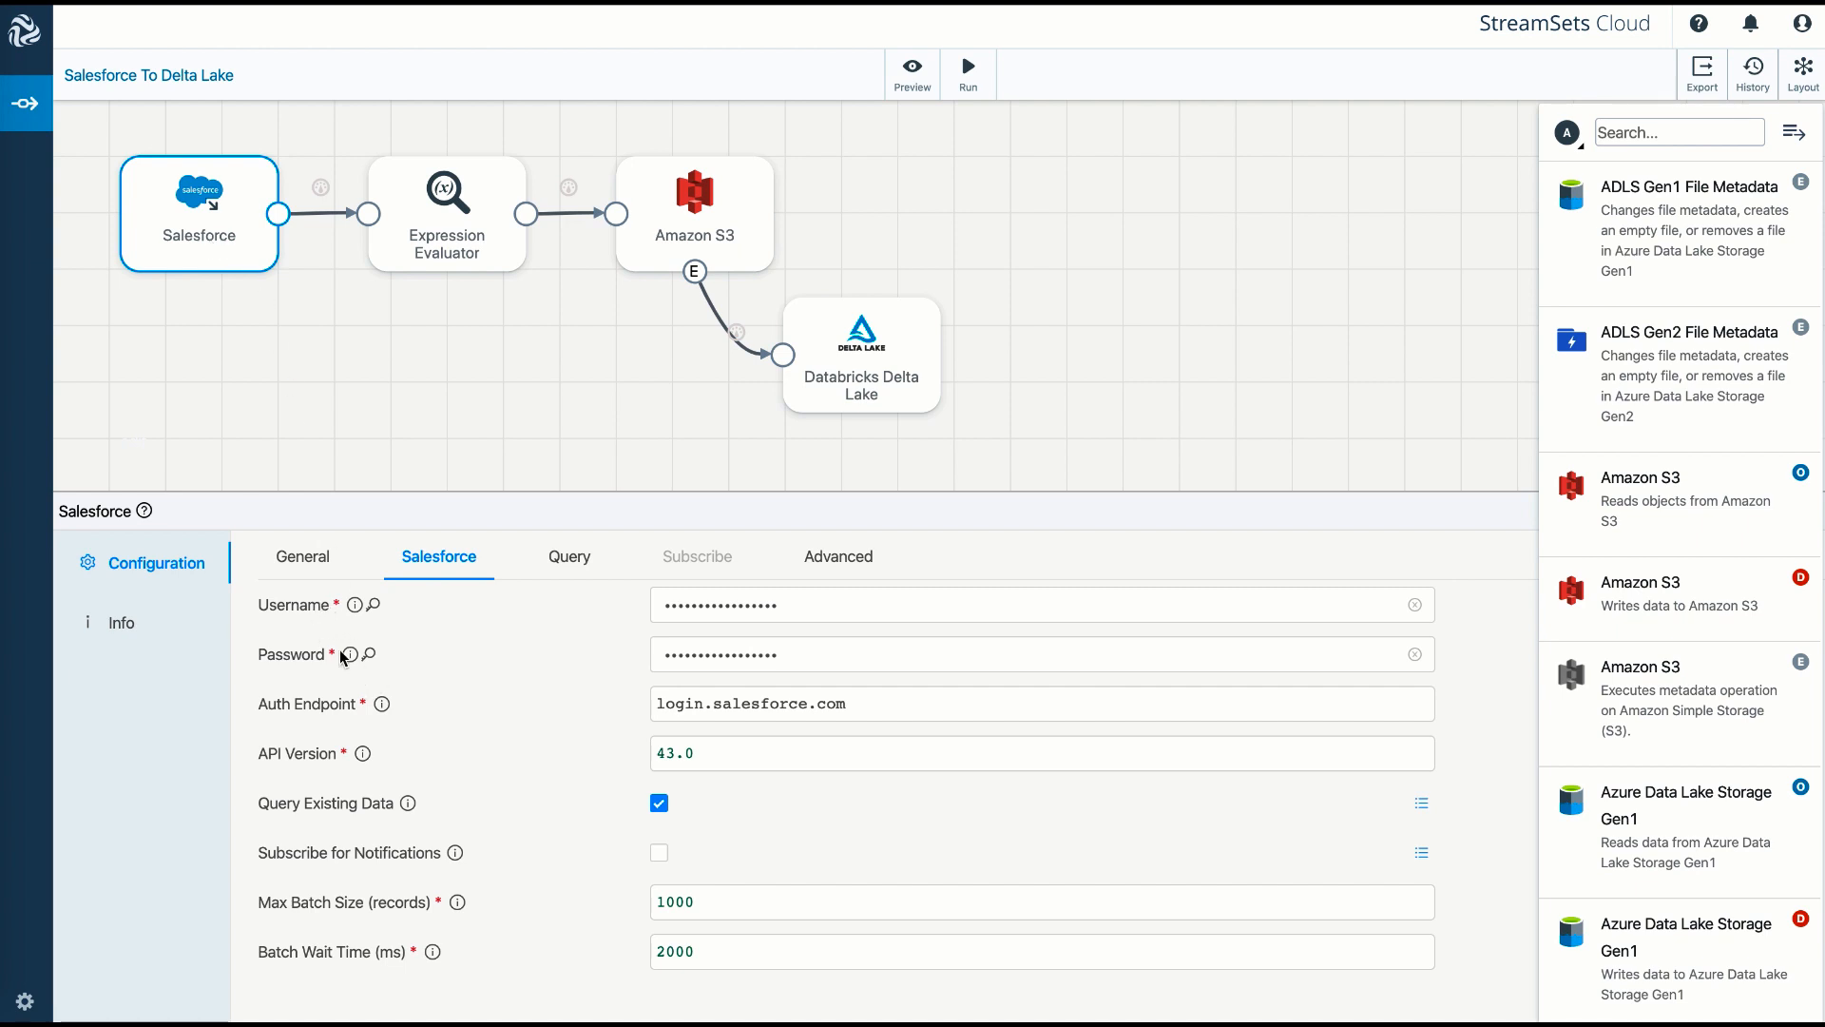
left_click(568, 559)
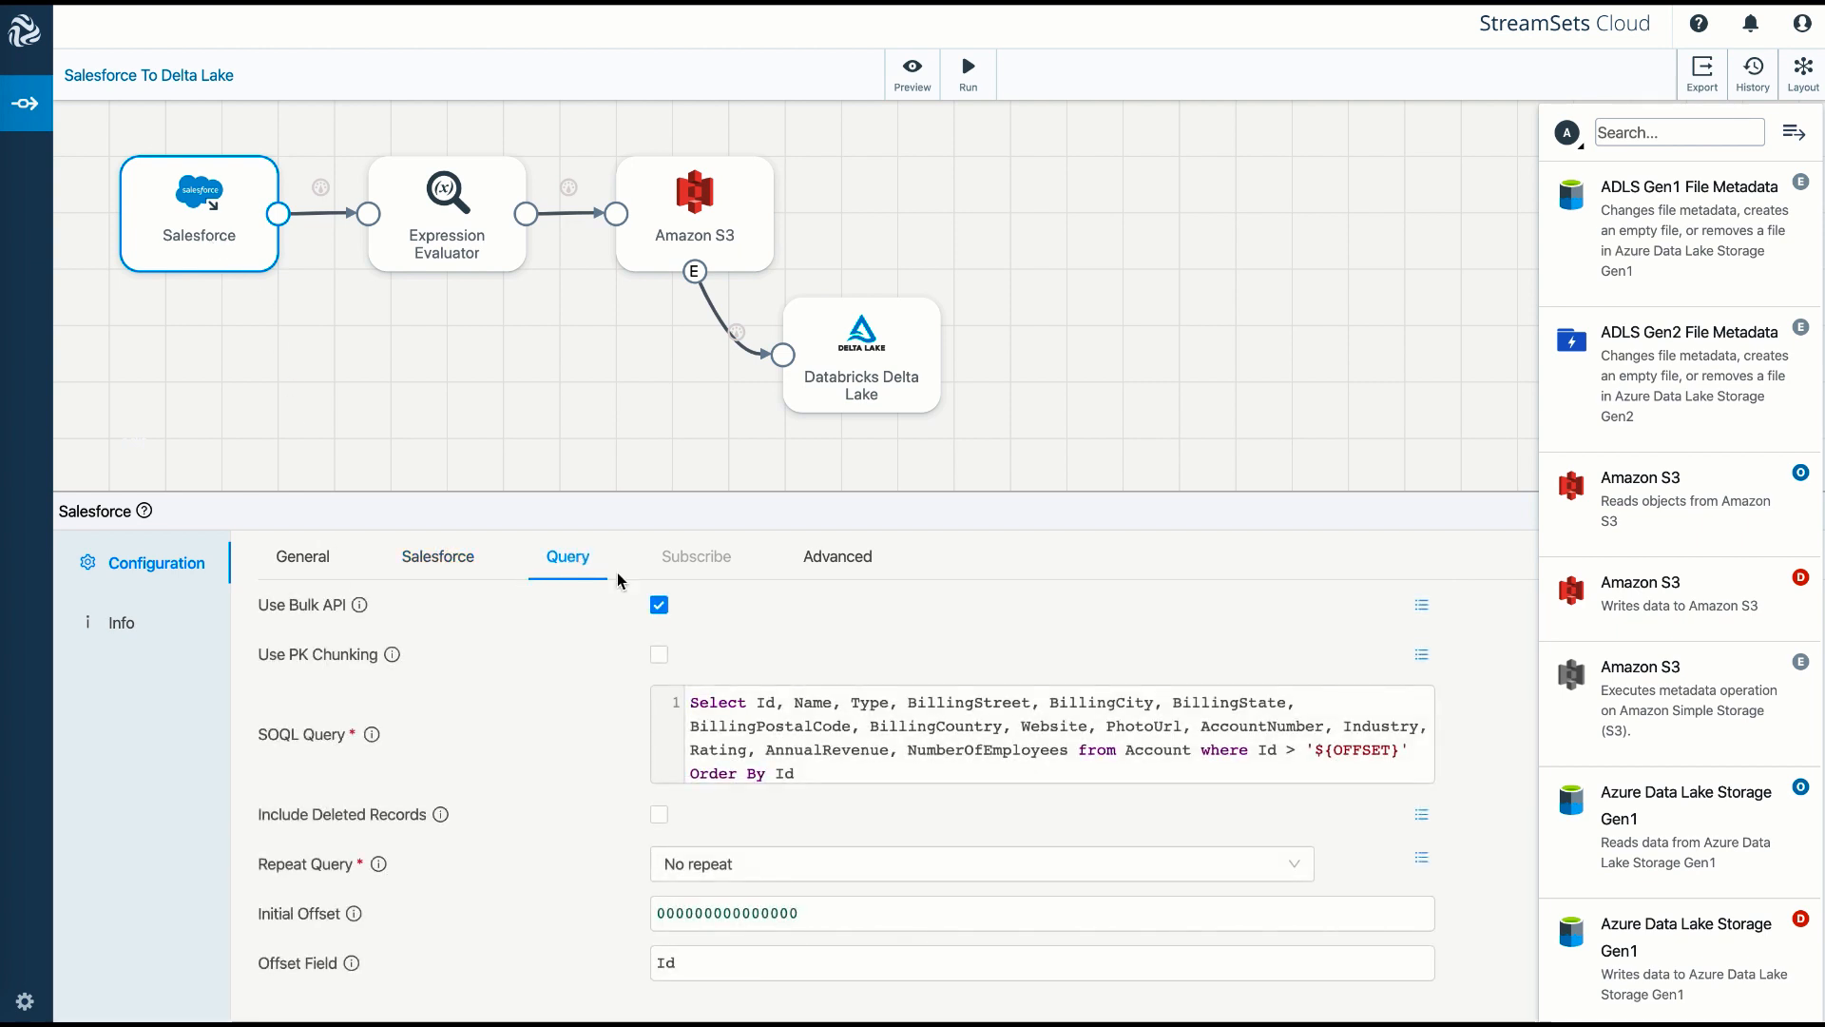
left_click_drag(816, 777, 684, 708)
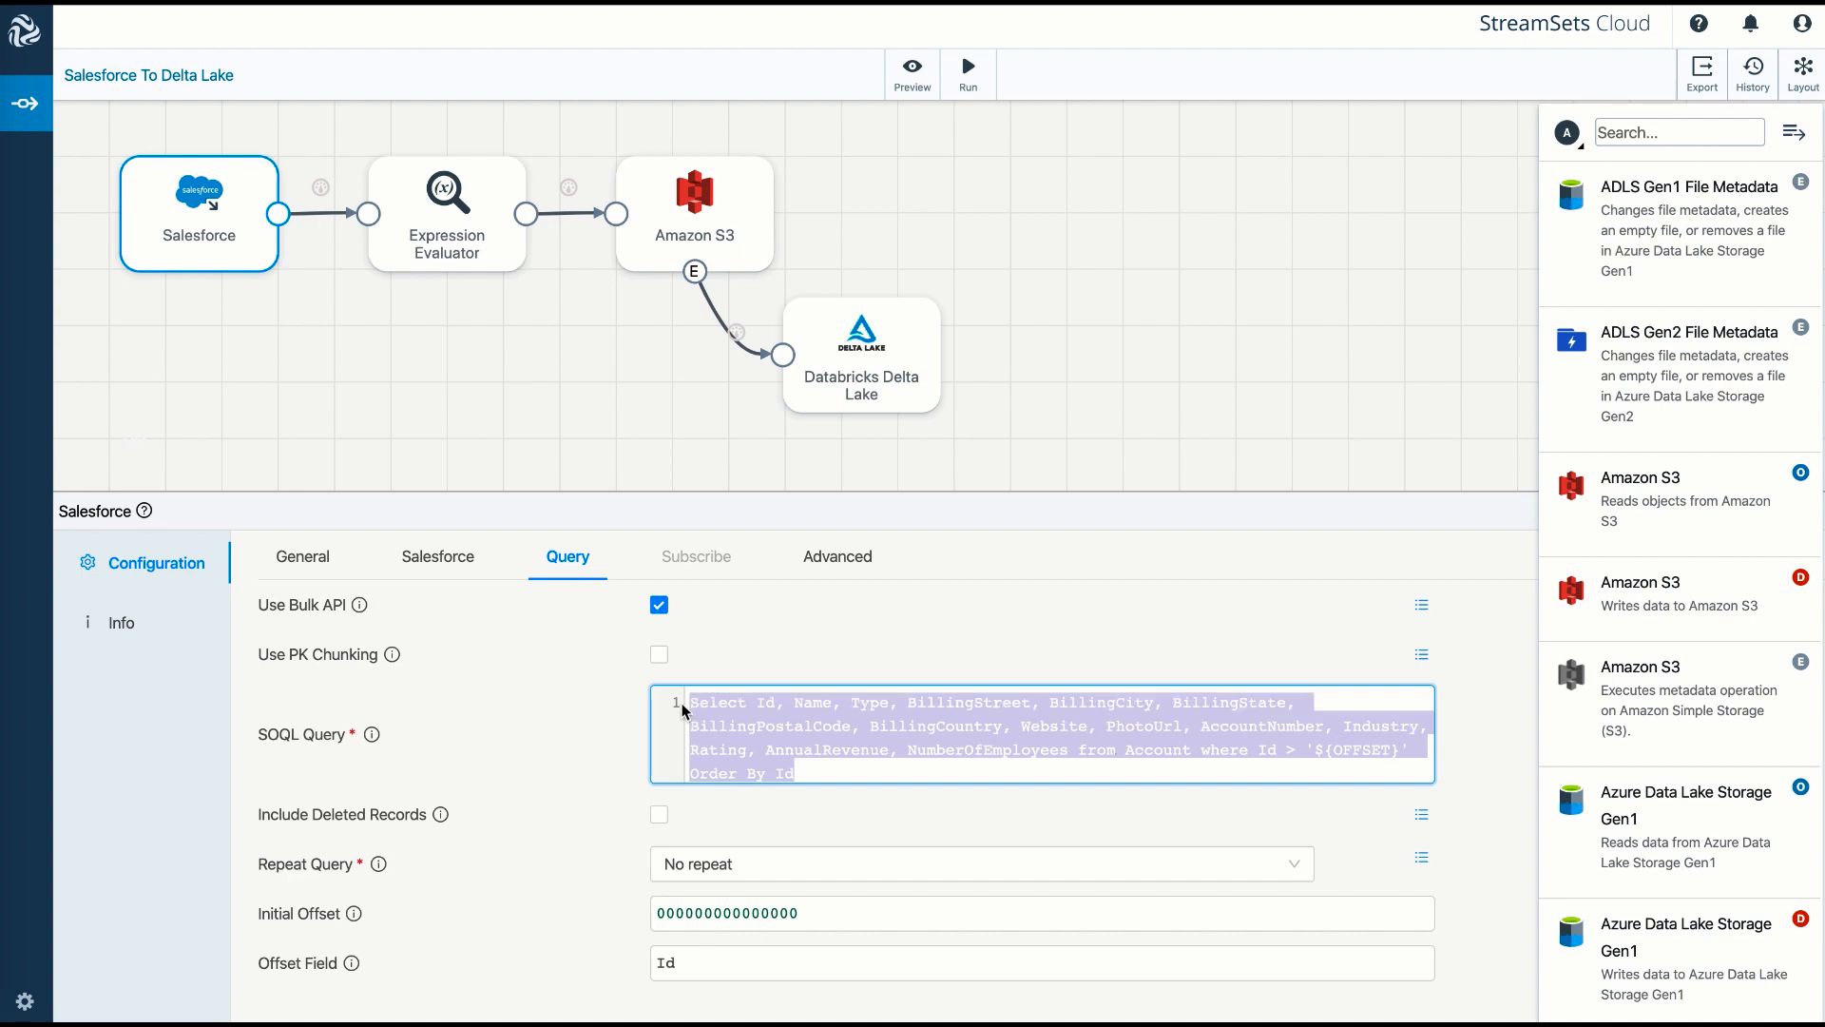
left_click(755, 719)
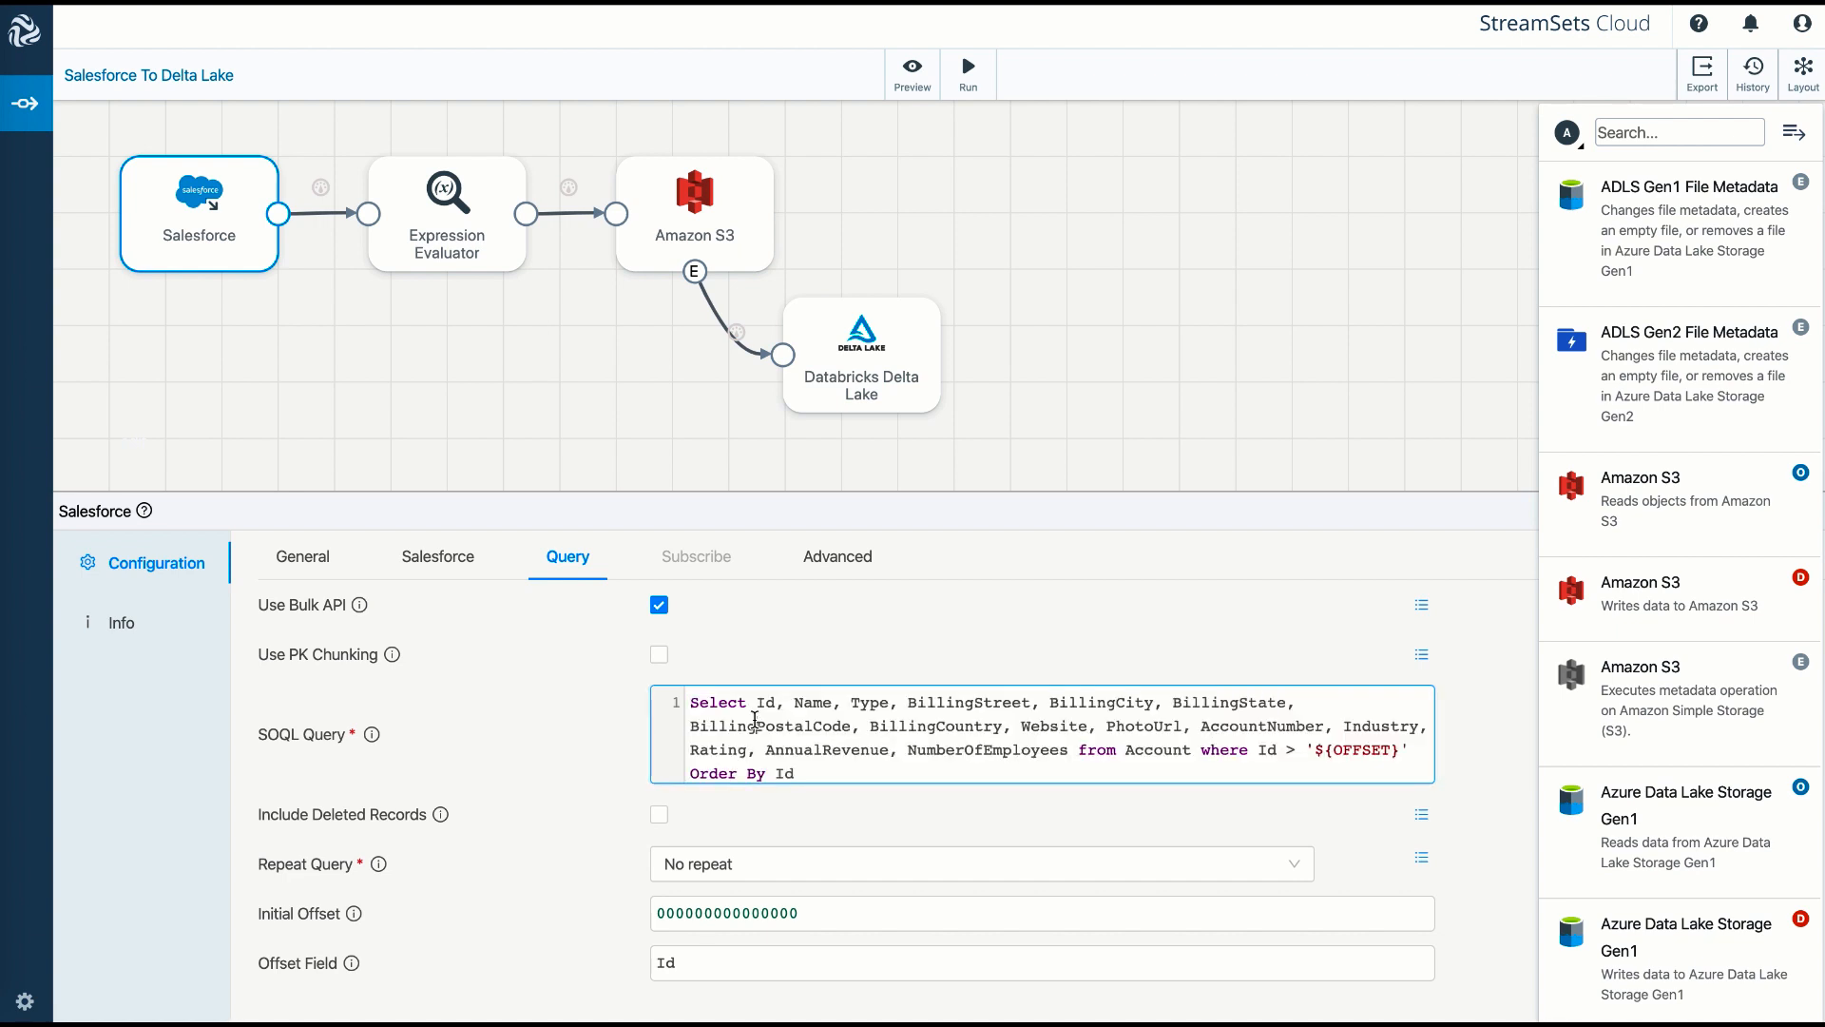
Inspect the Expression Evaluator's output field and the regular-expression field expression applied to /Type
left_click(451, 209)
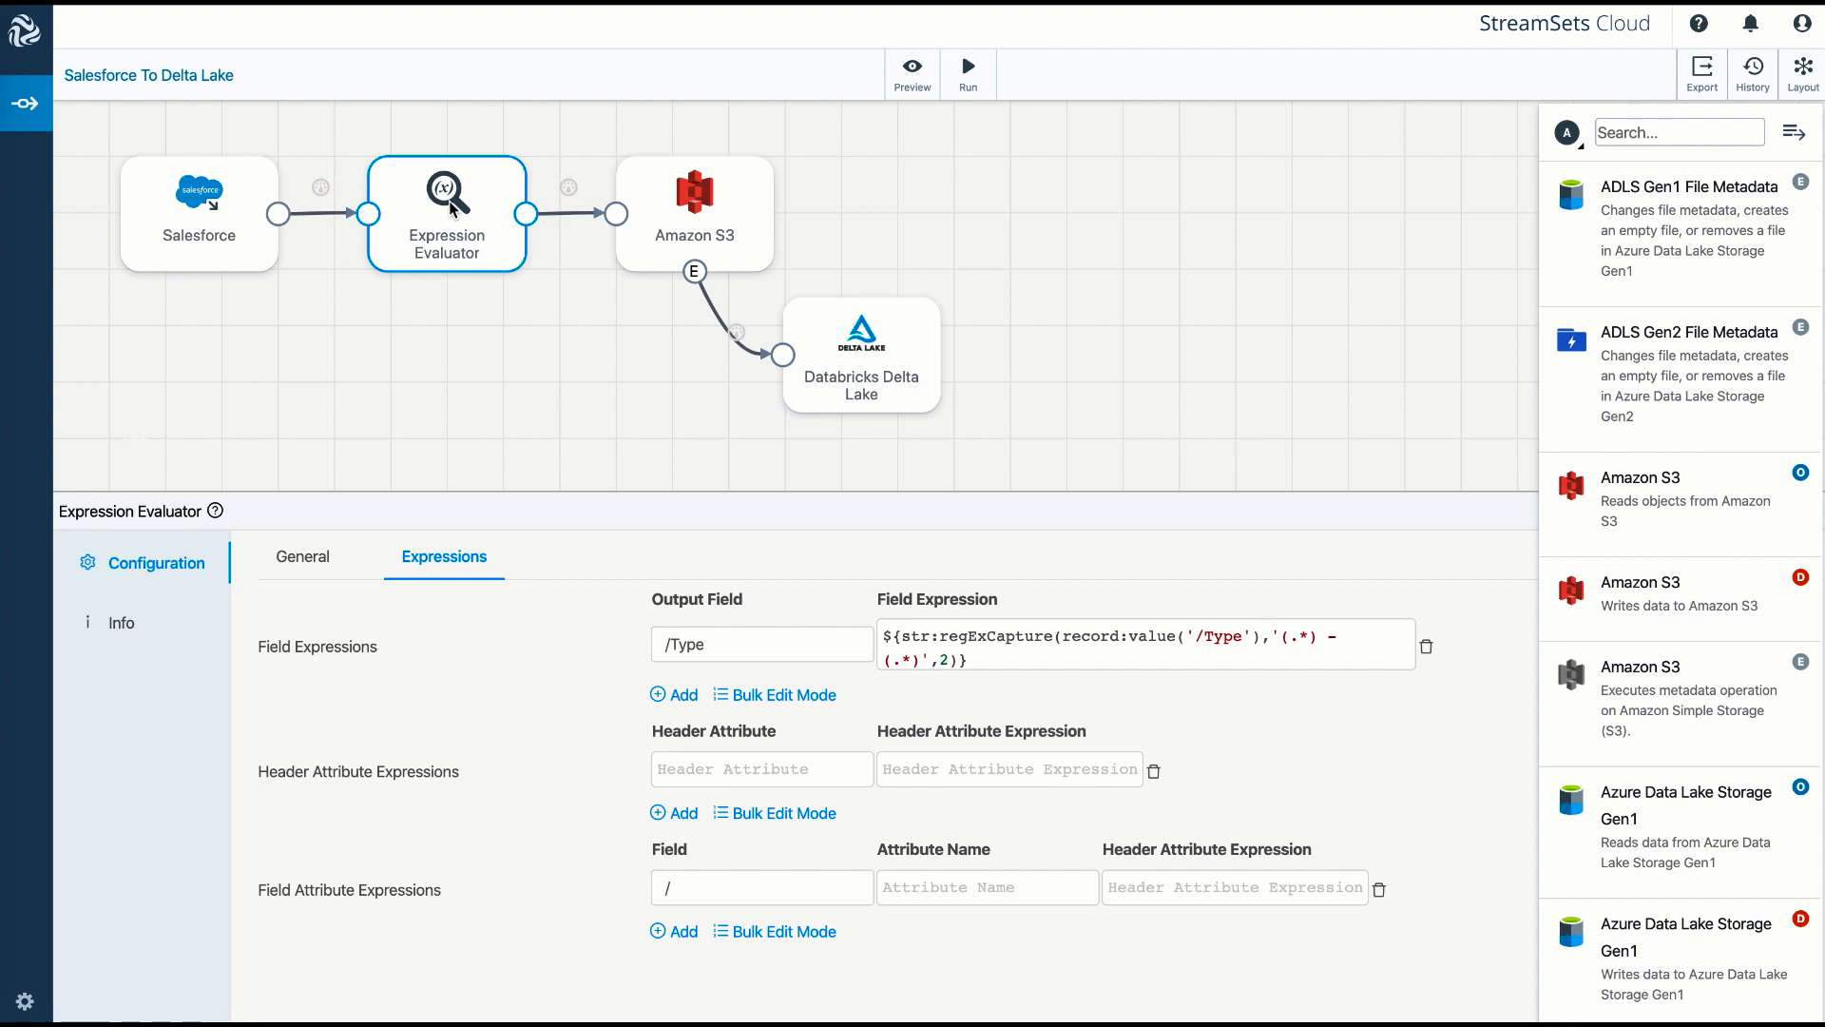
double_click(697, 647)
left_click(990, 652)
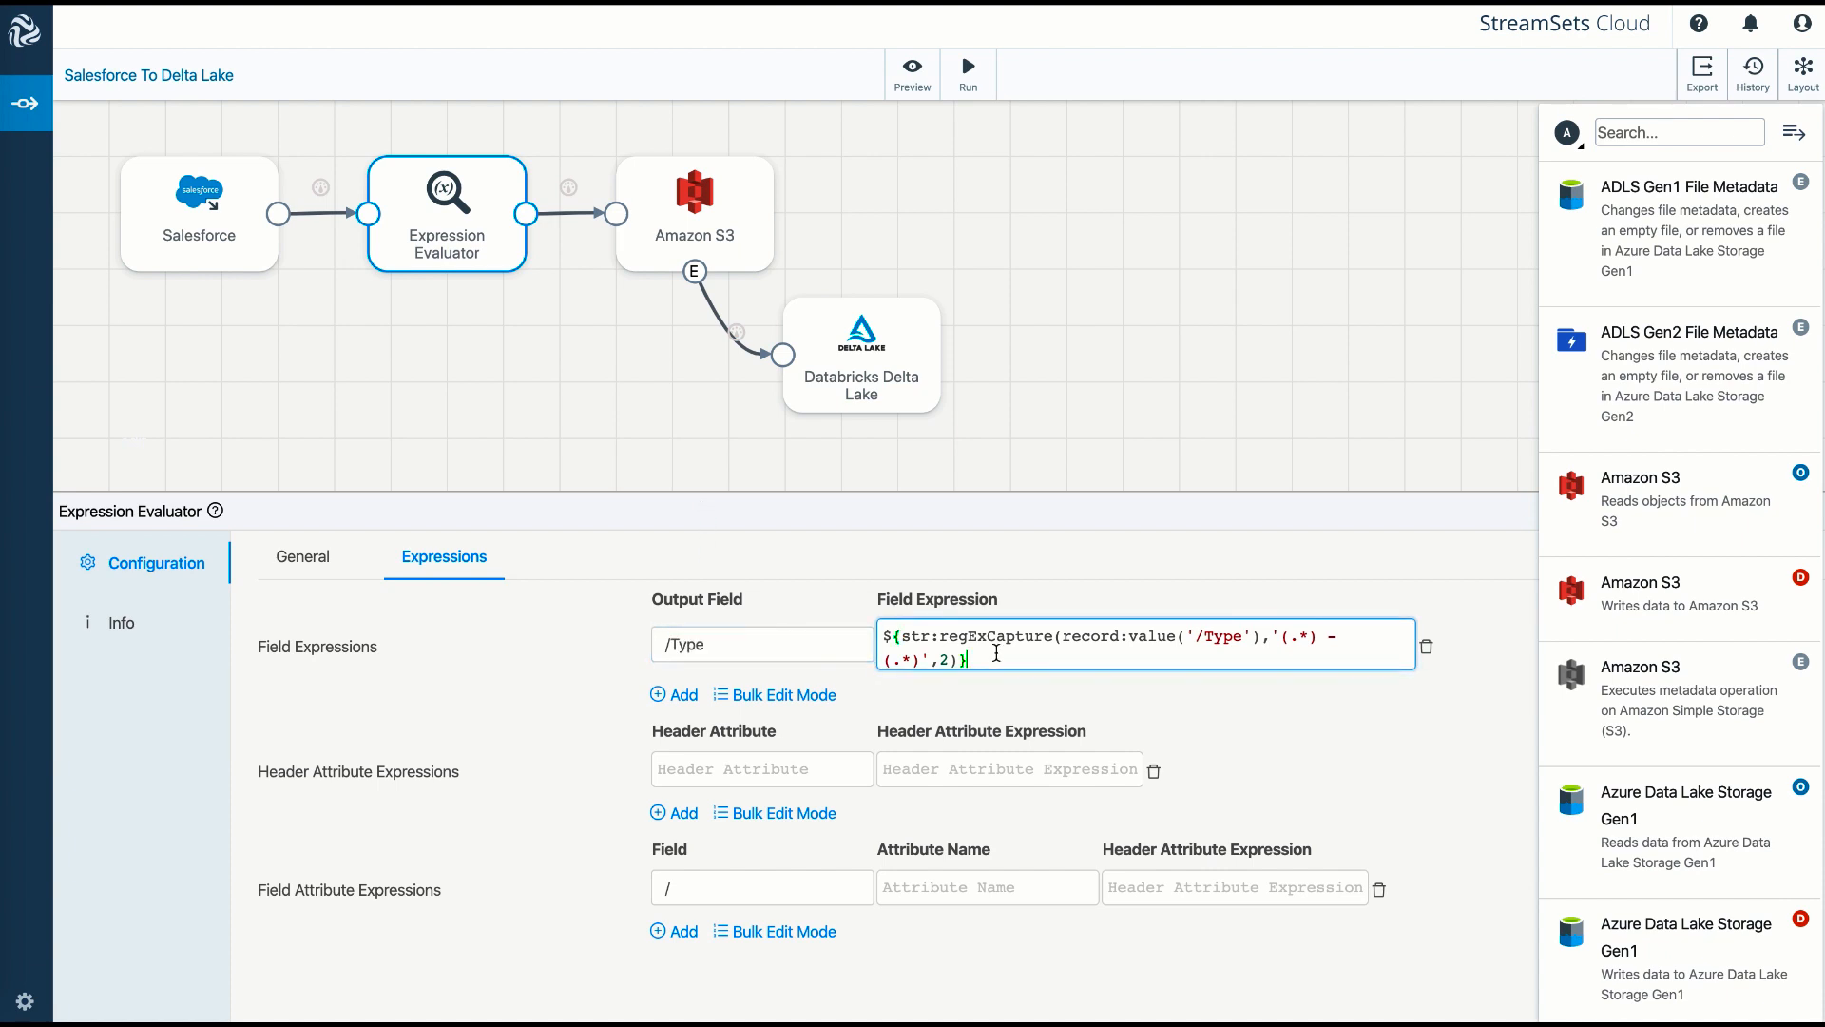
key("ctrl+a")
Examine the Amazon S3 stage's general settings and the Databricks Delta Lake stage's JDBC connection string and Spark SQL COPY query
left_click(664, 259)
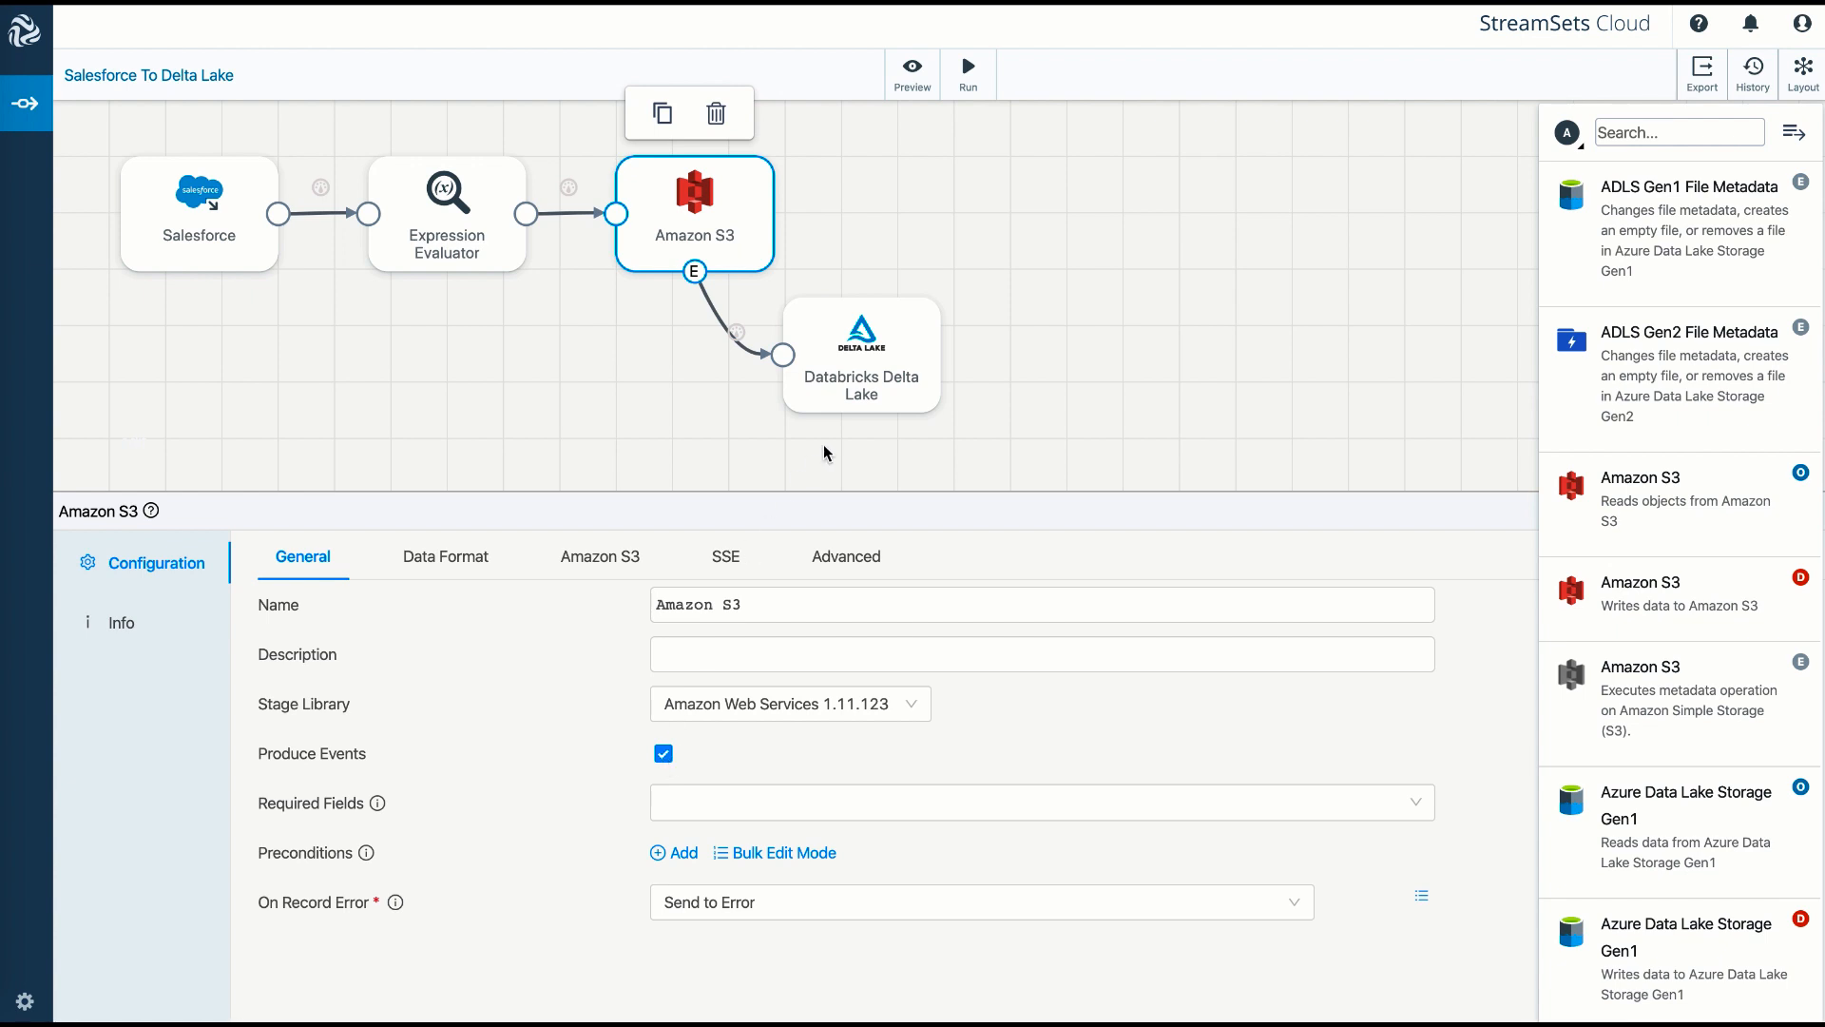
left_click(851, 385)
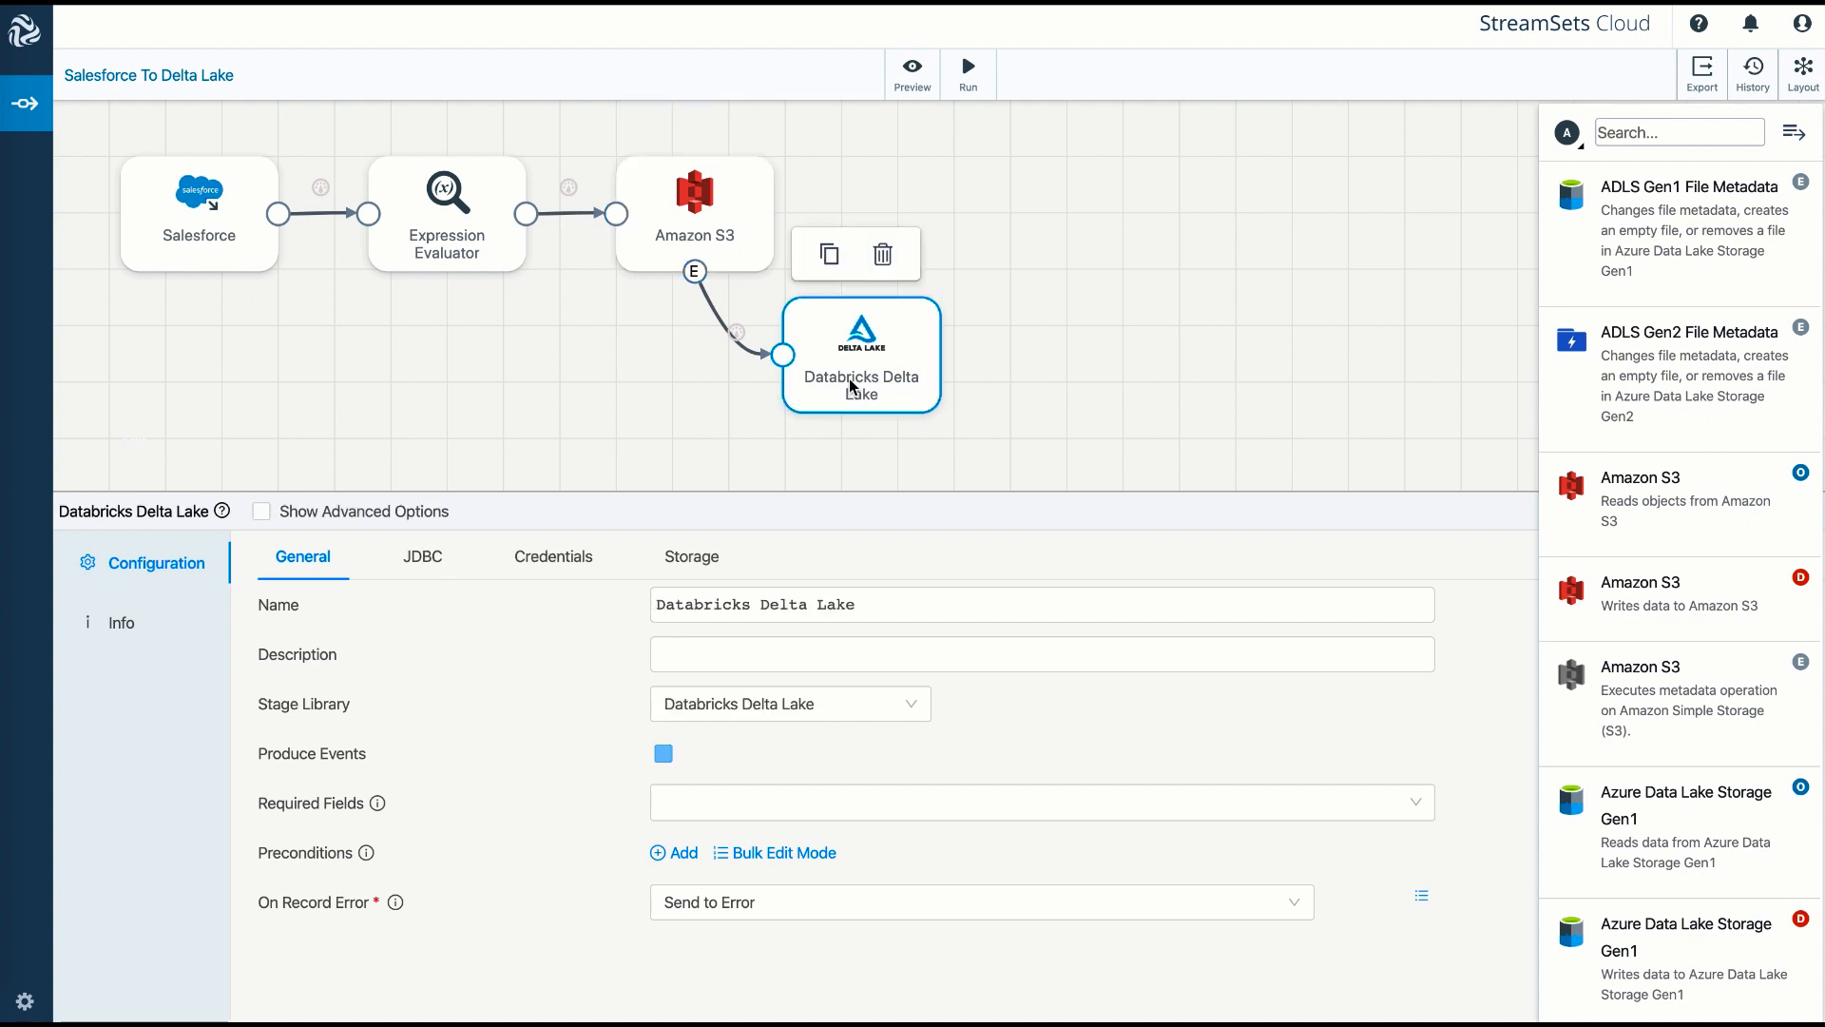
left_click(430, 569)
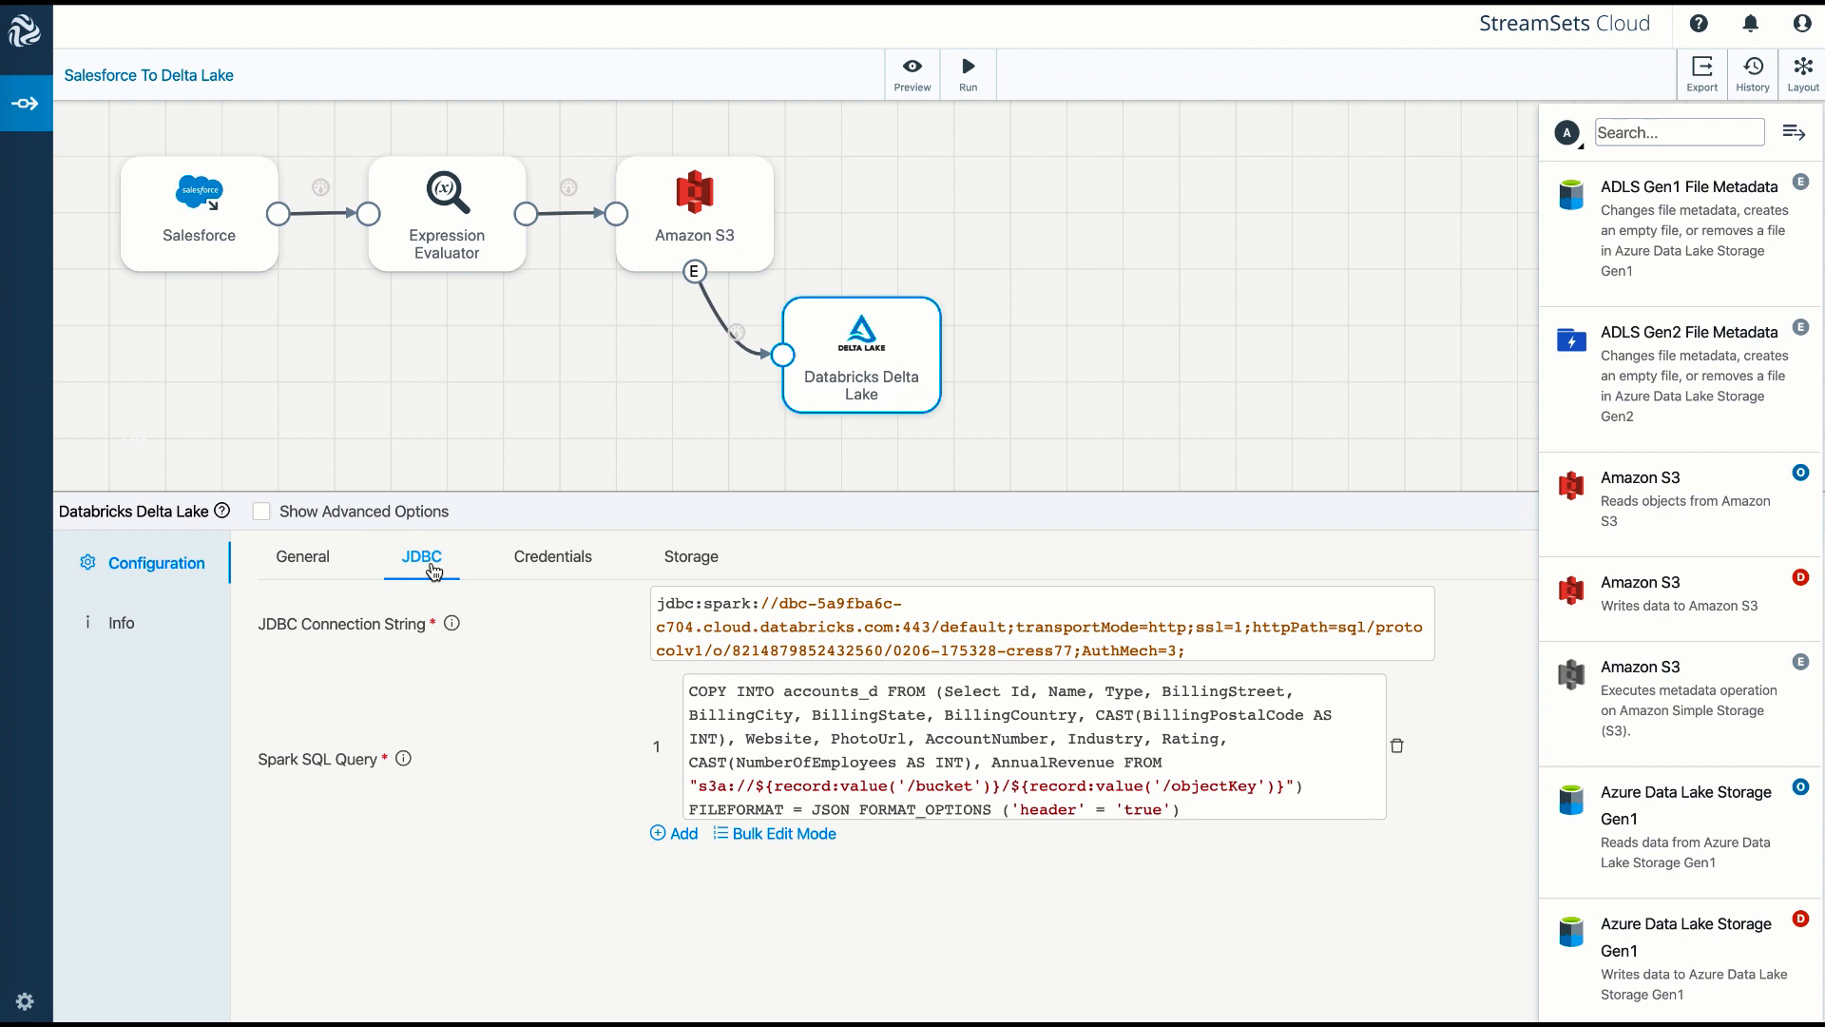
left_click(837, 806)
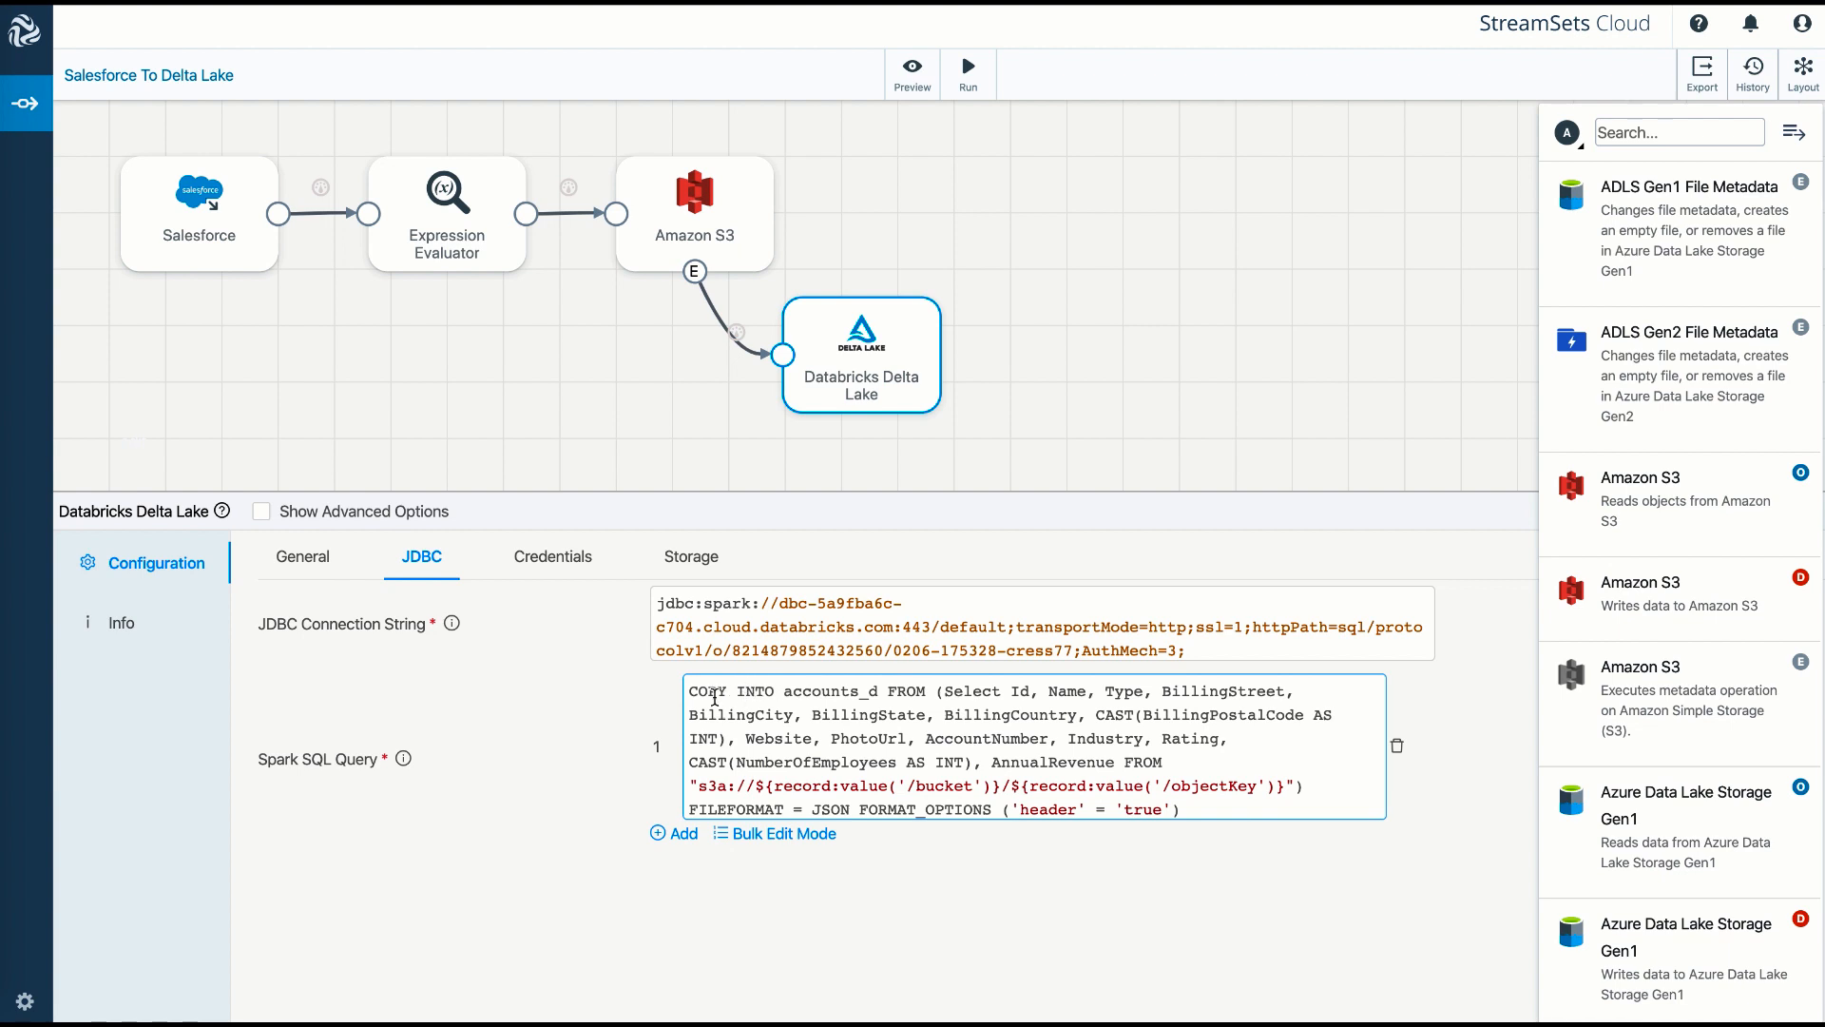
left_click_drag(689, 693, 1105, 849)
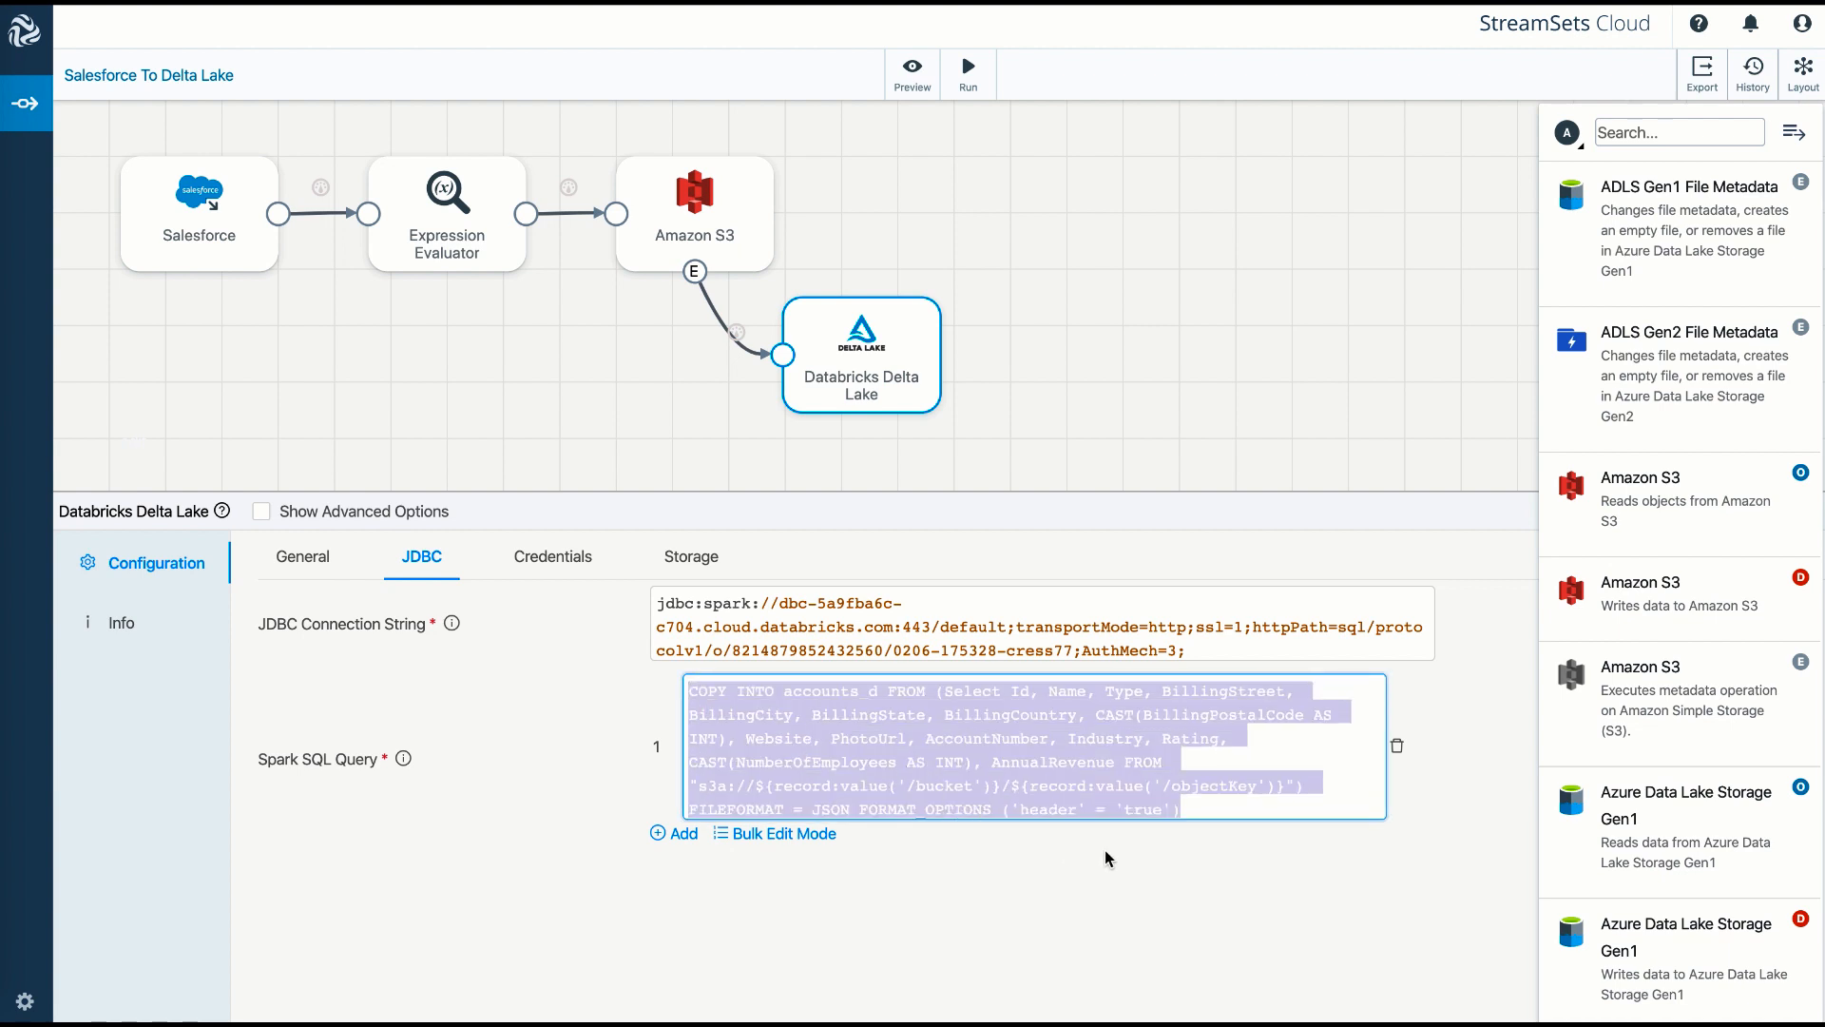
left_click(1245, 760)
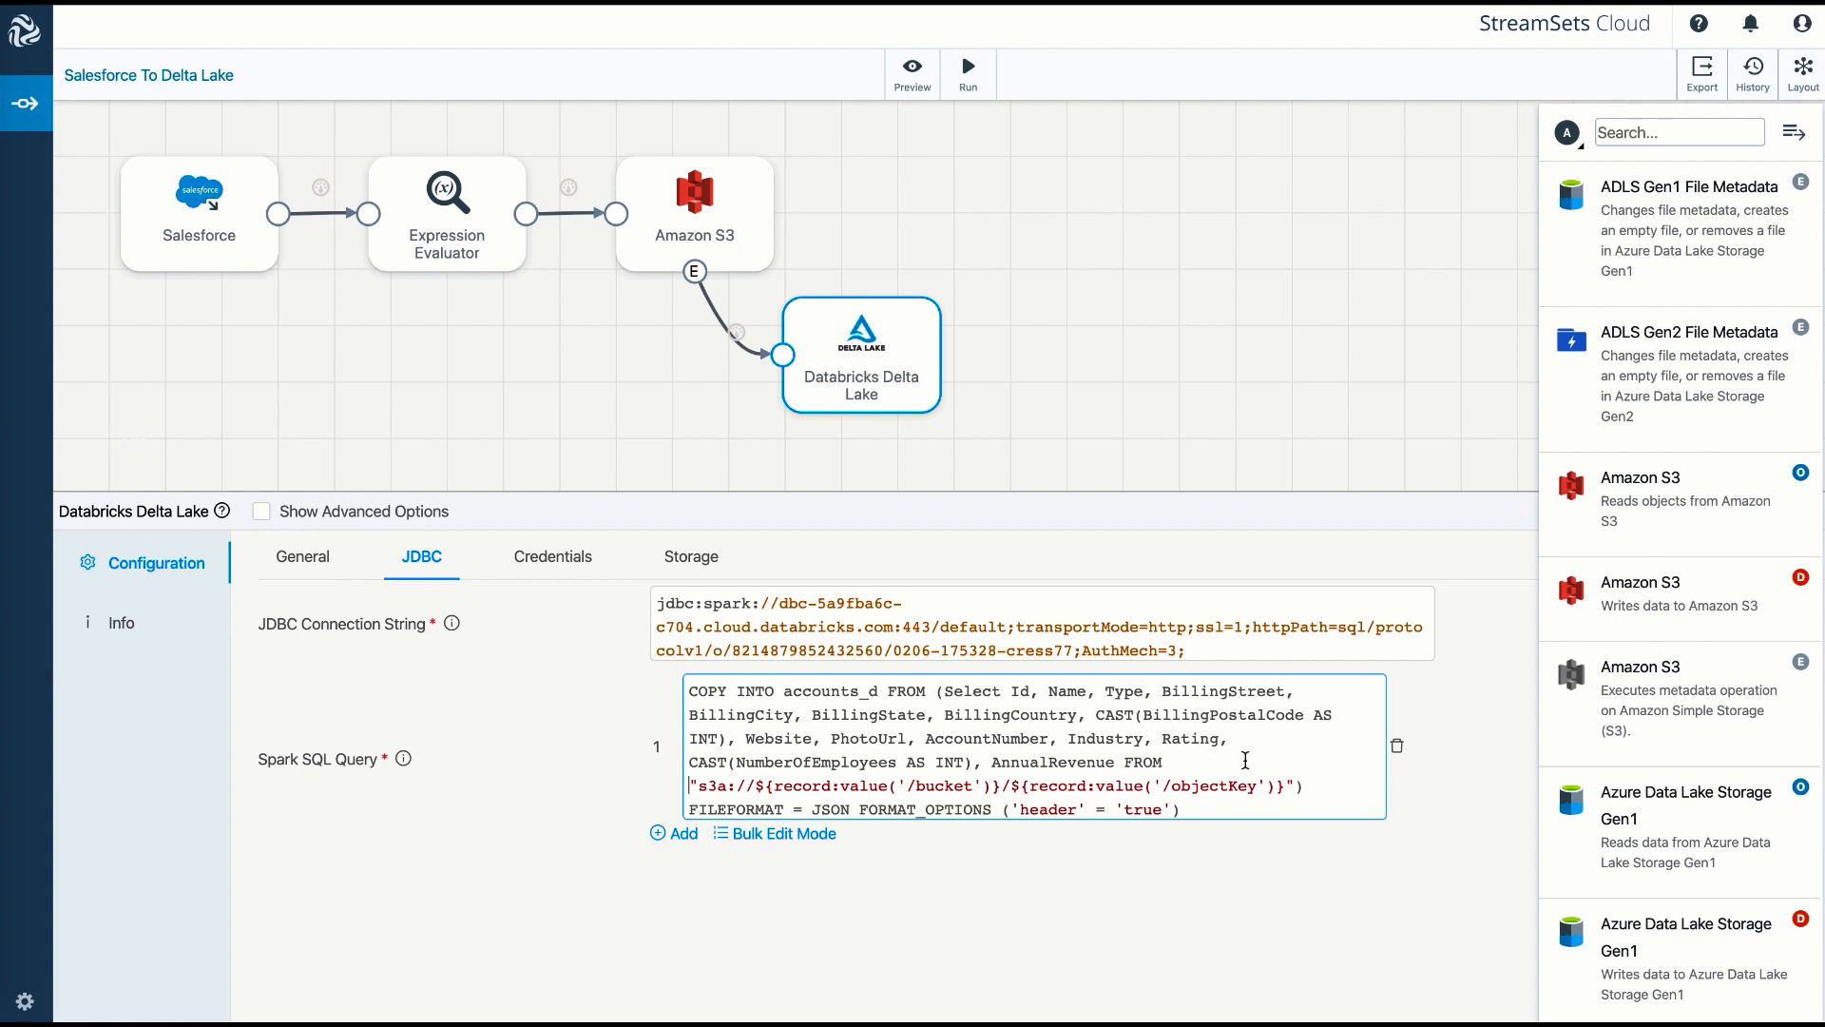
left_click_drag(1318, 787, 686, 791)
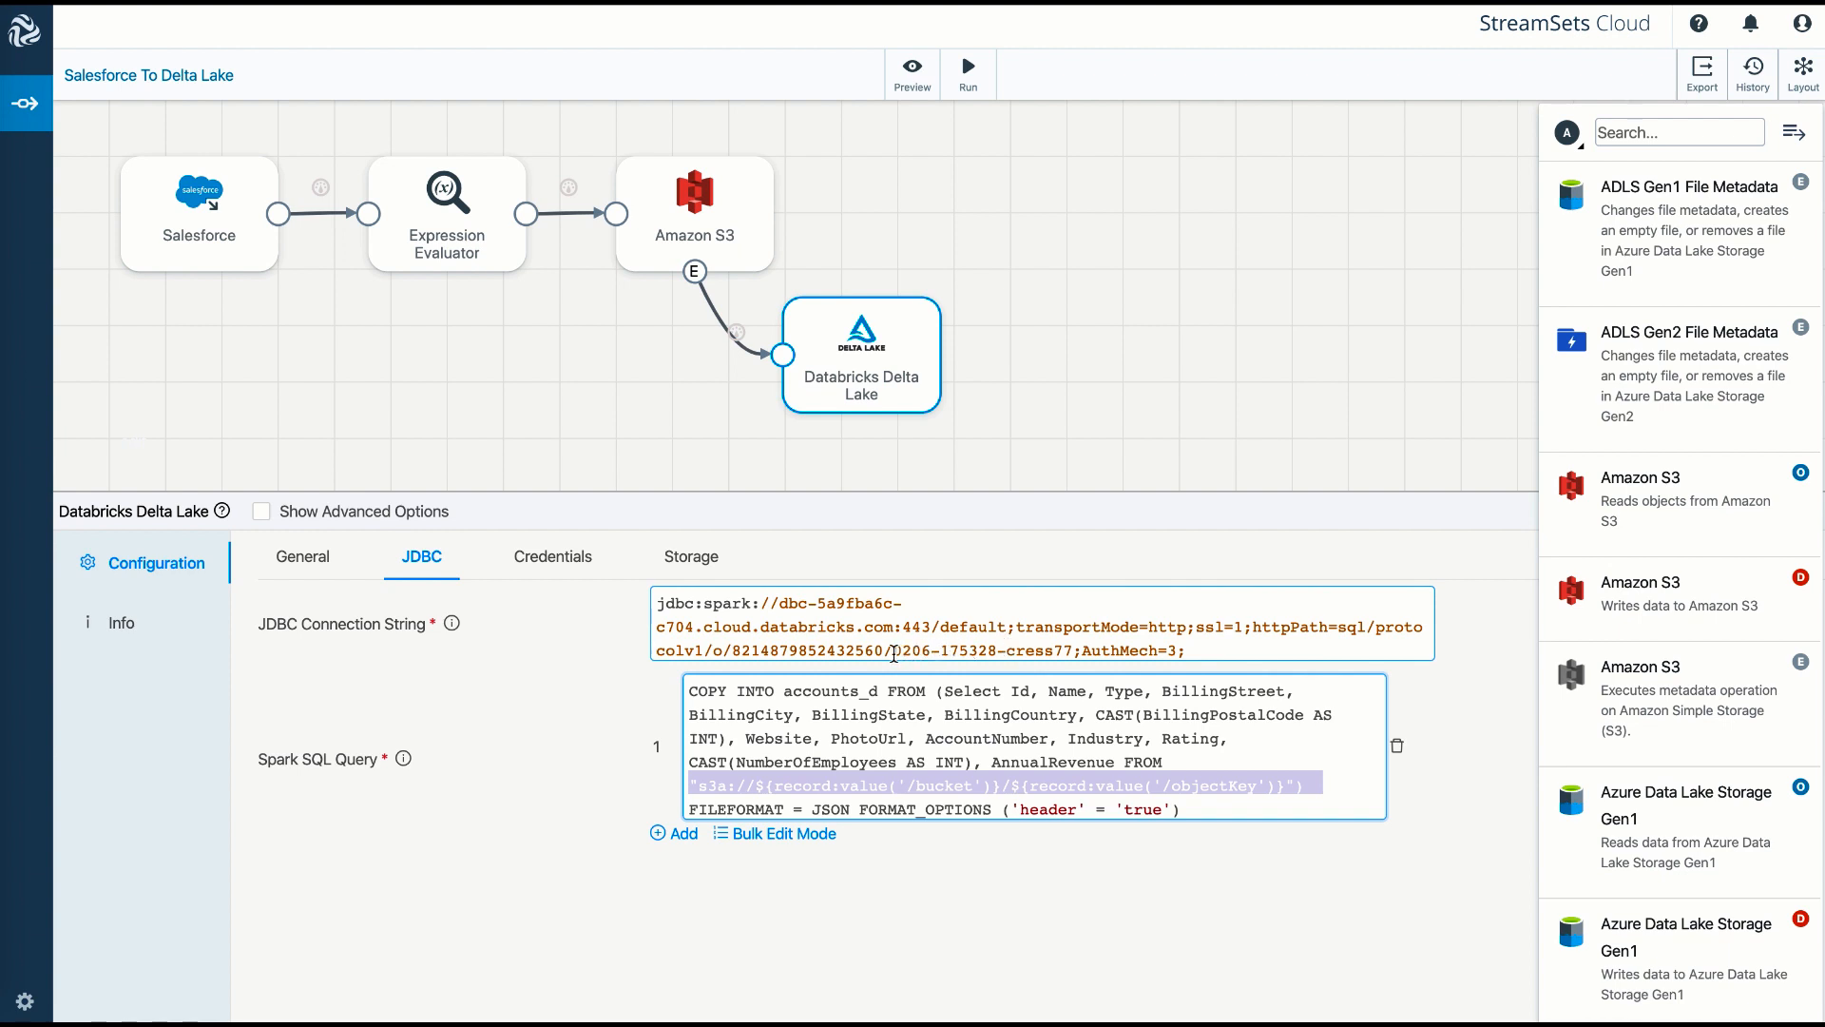
left_click_drag(894, 650, 1070, 650)
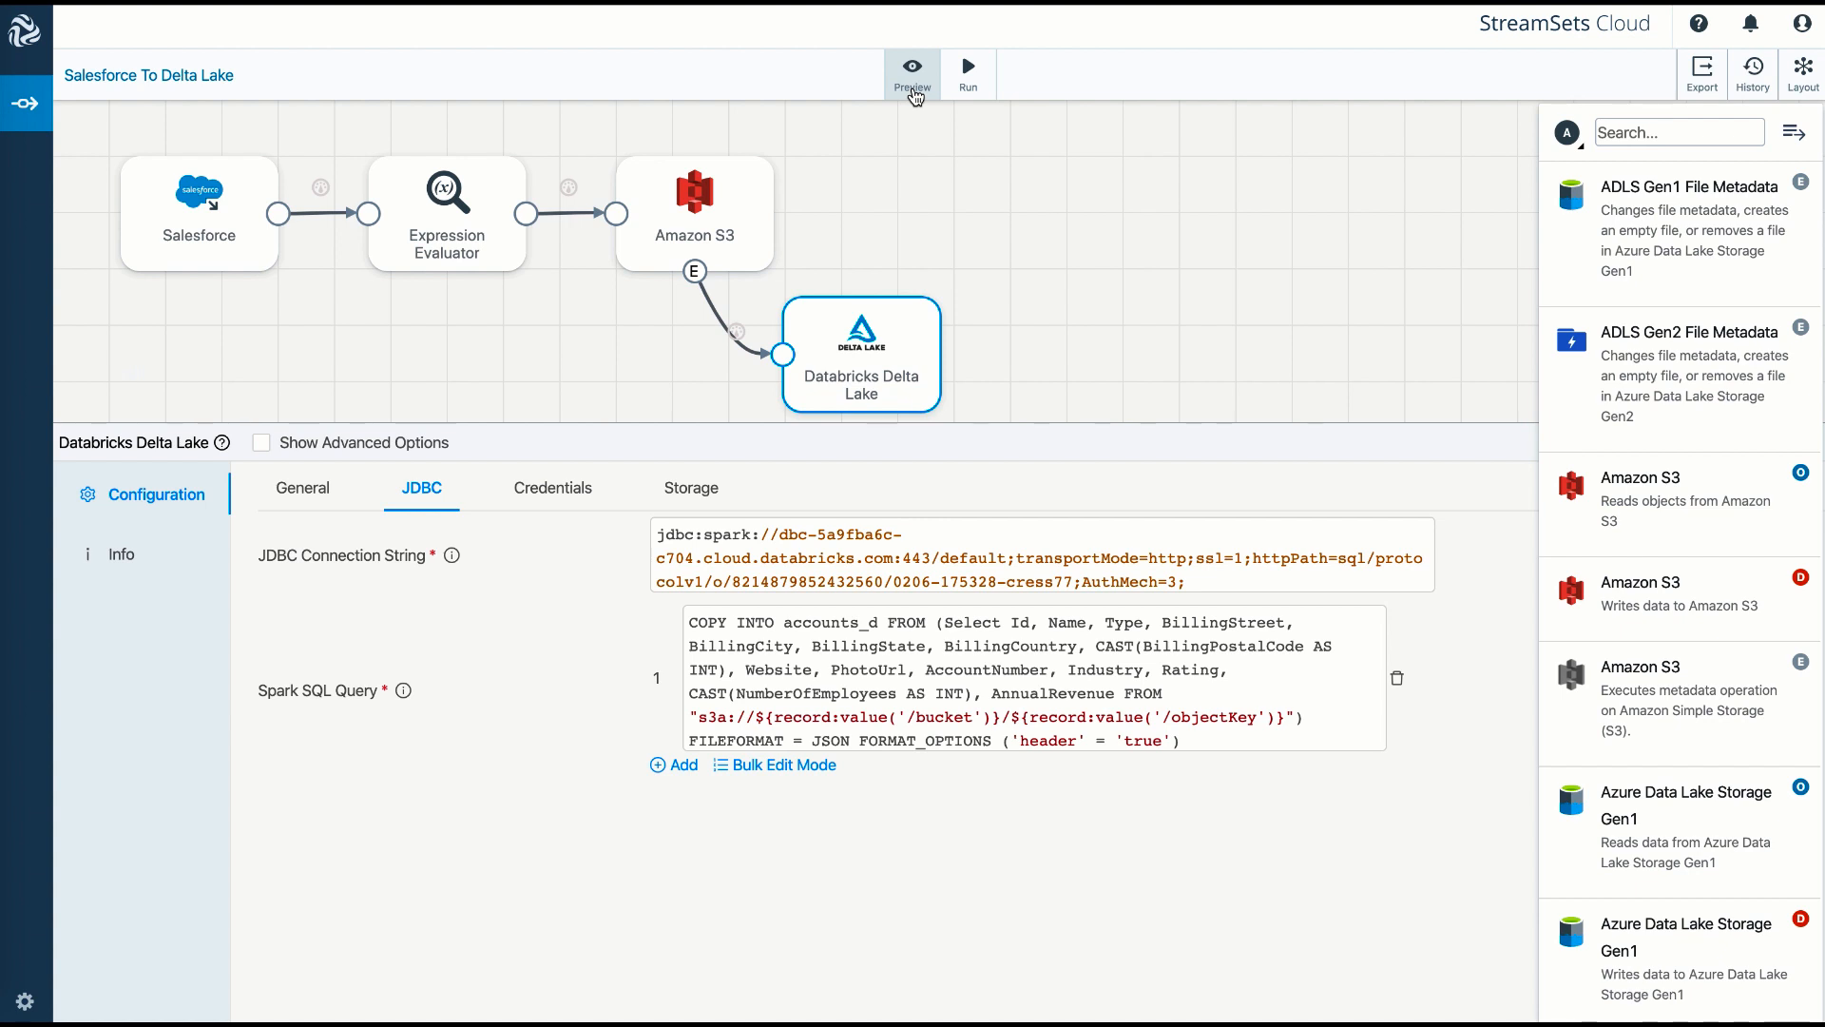
Preview the pipeline, compare the Type field's input and output across the Expression Evaluator's first three records, and close the preview
left_click(912, 76)
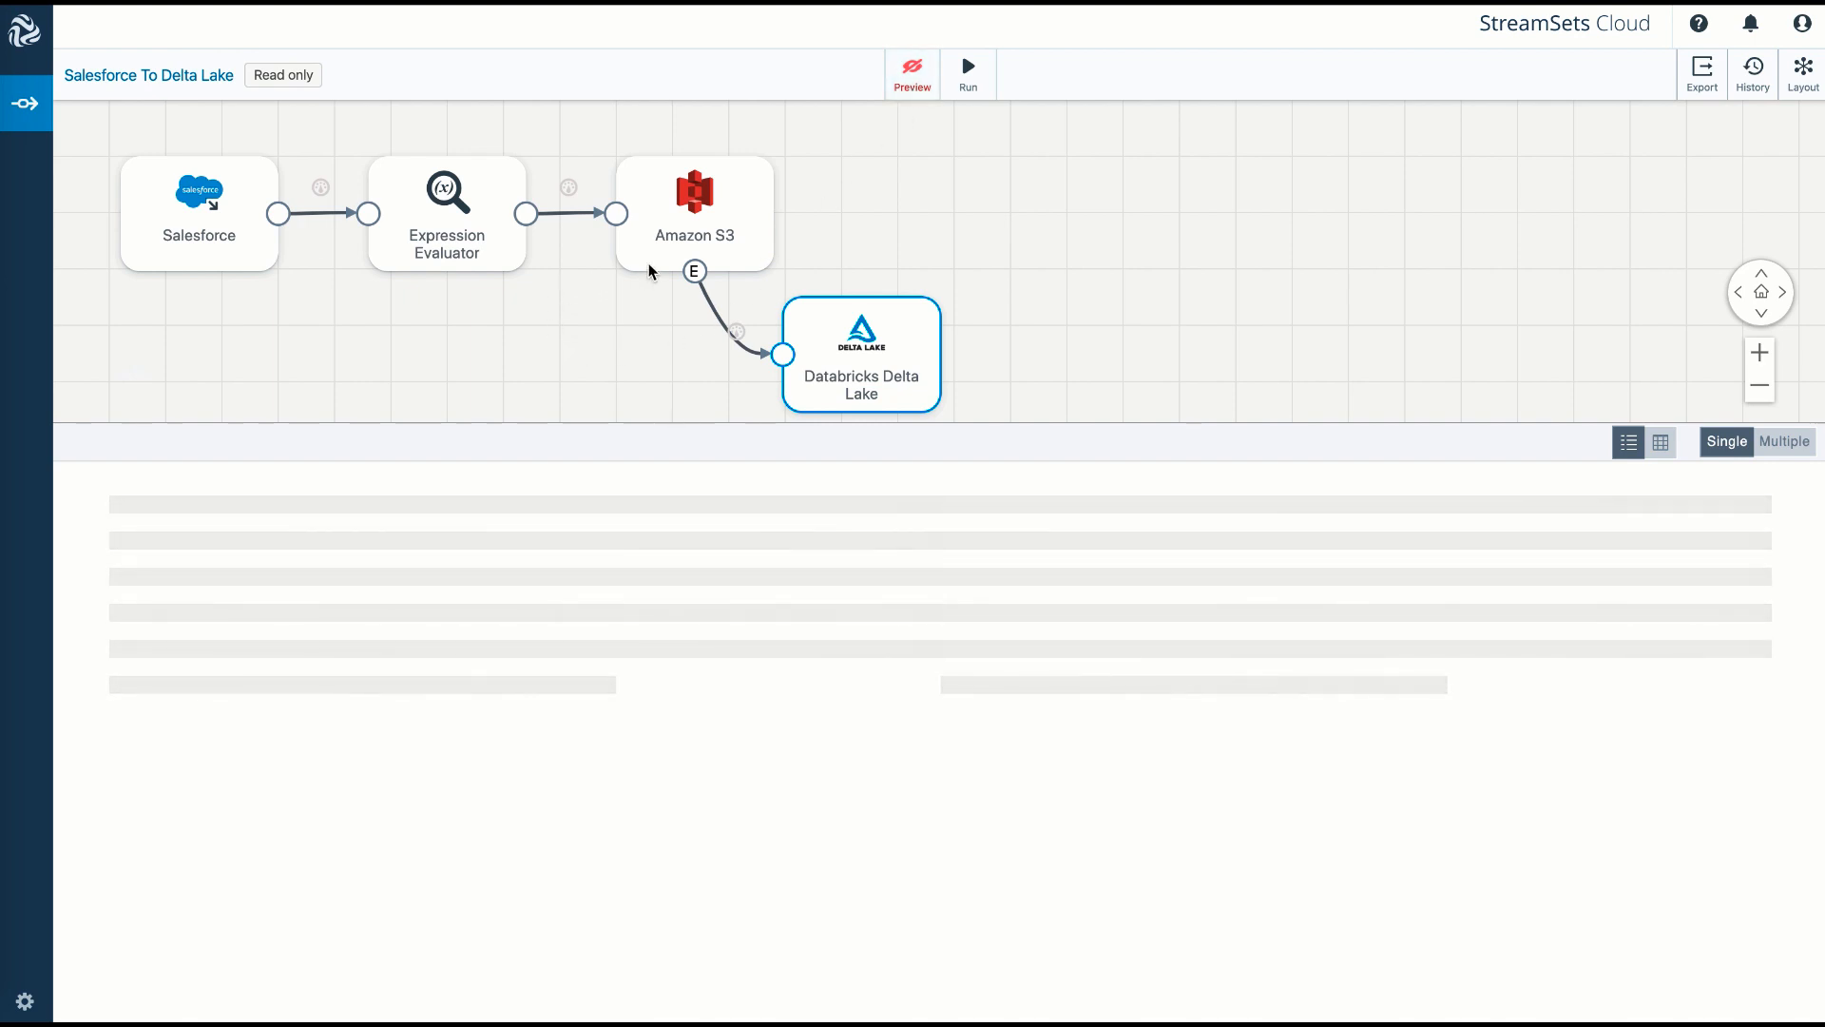
left_click(460, 249)
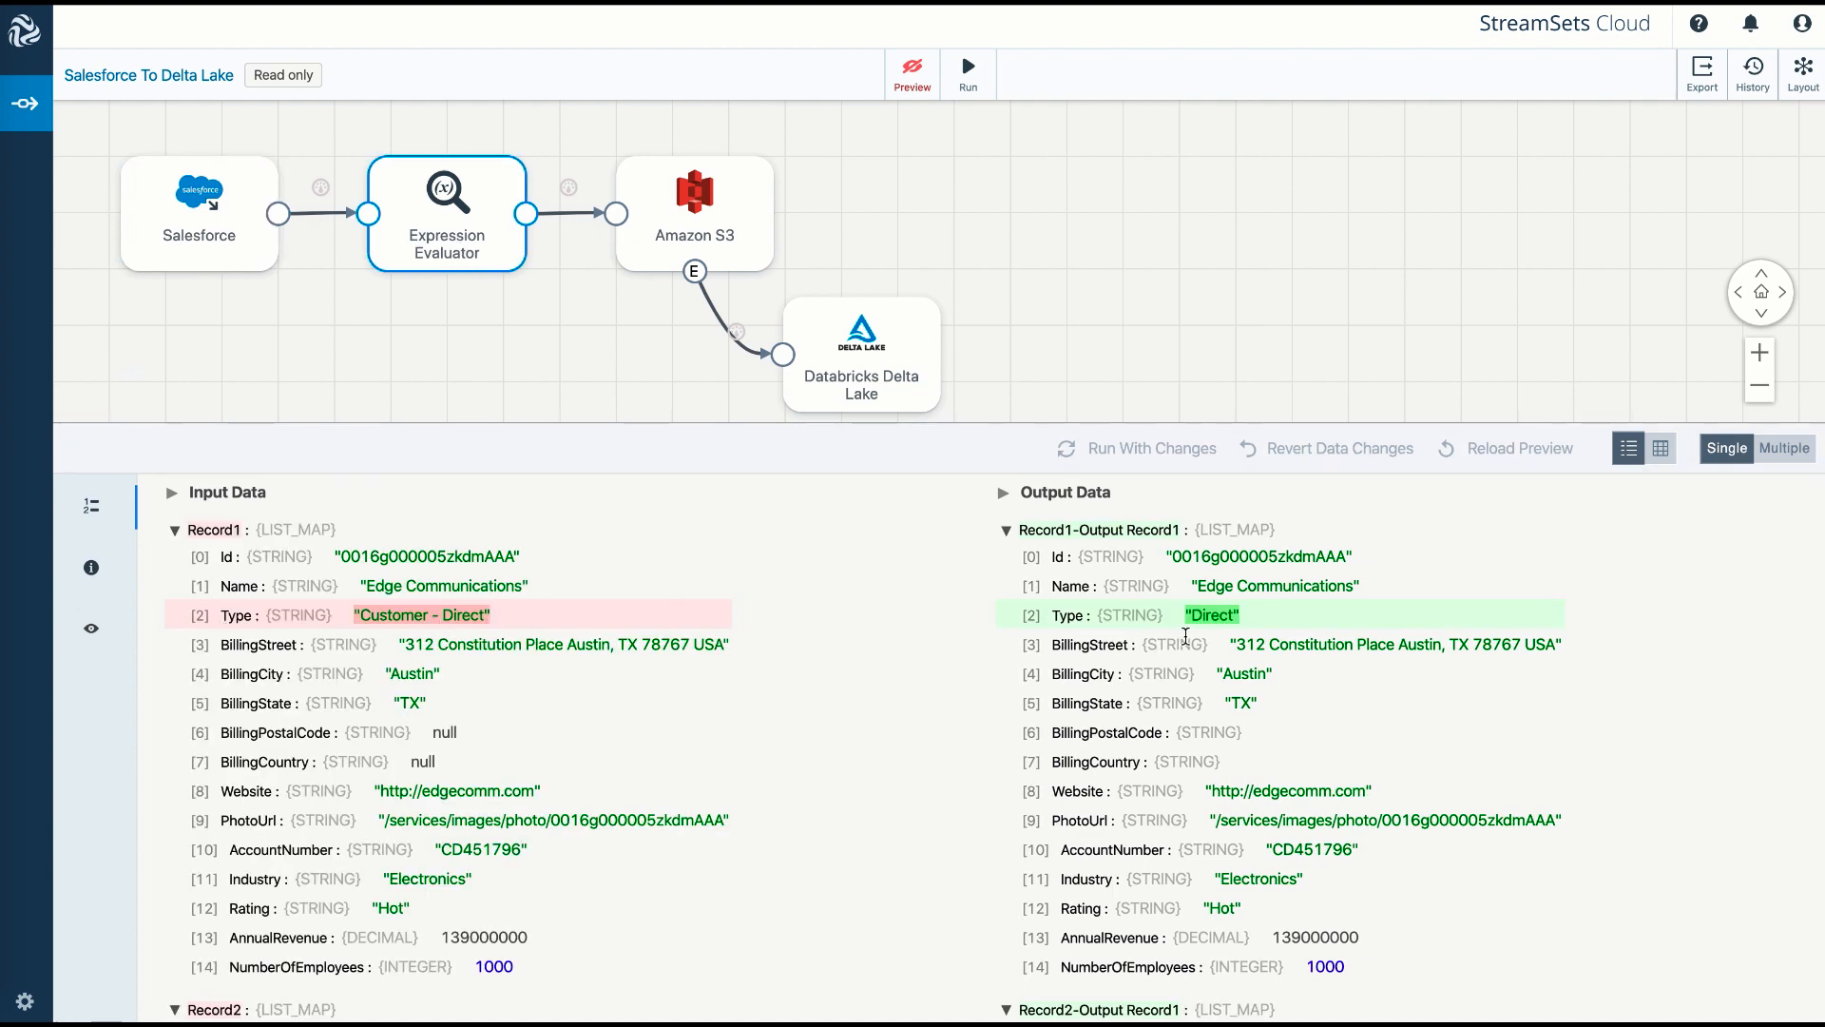
left_click(1008, 534)
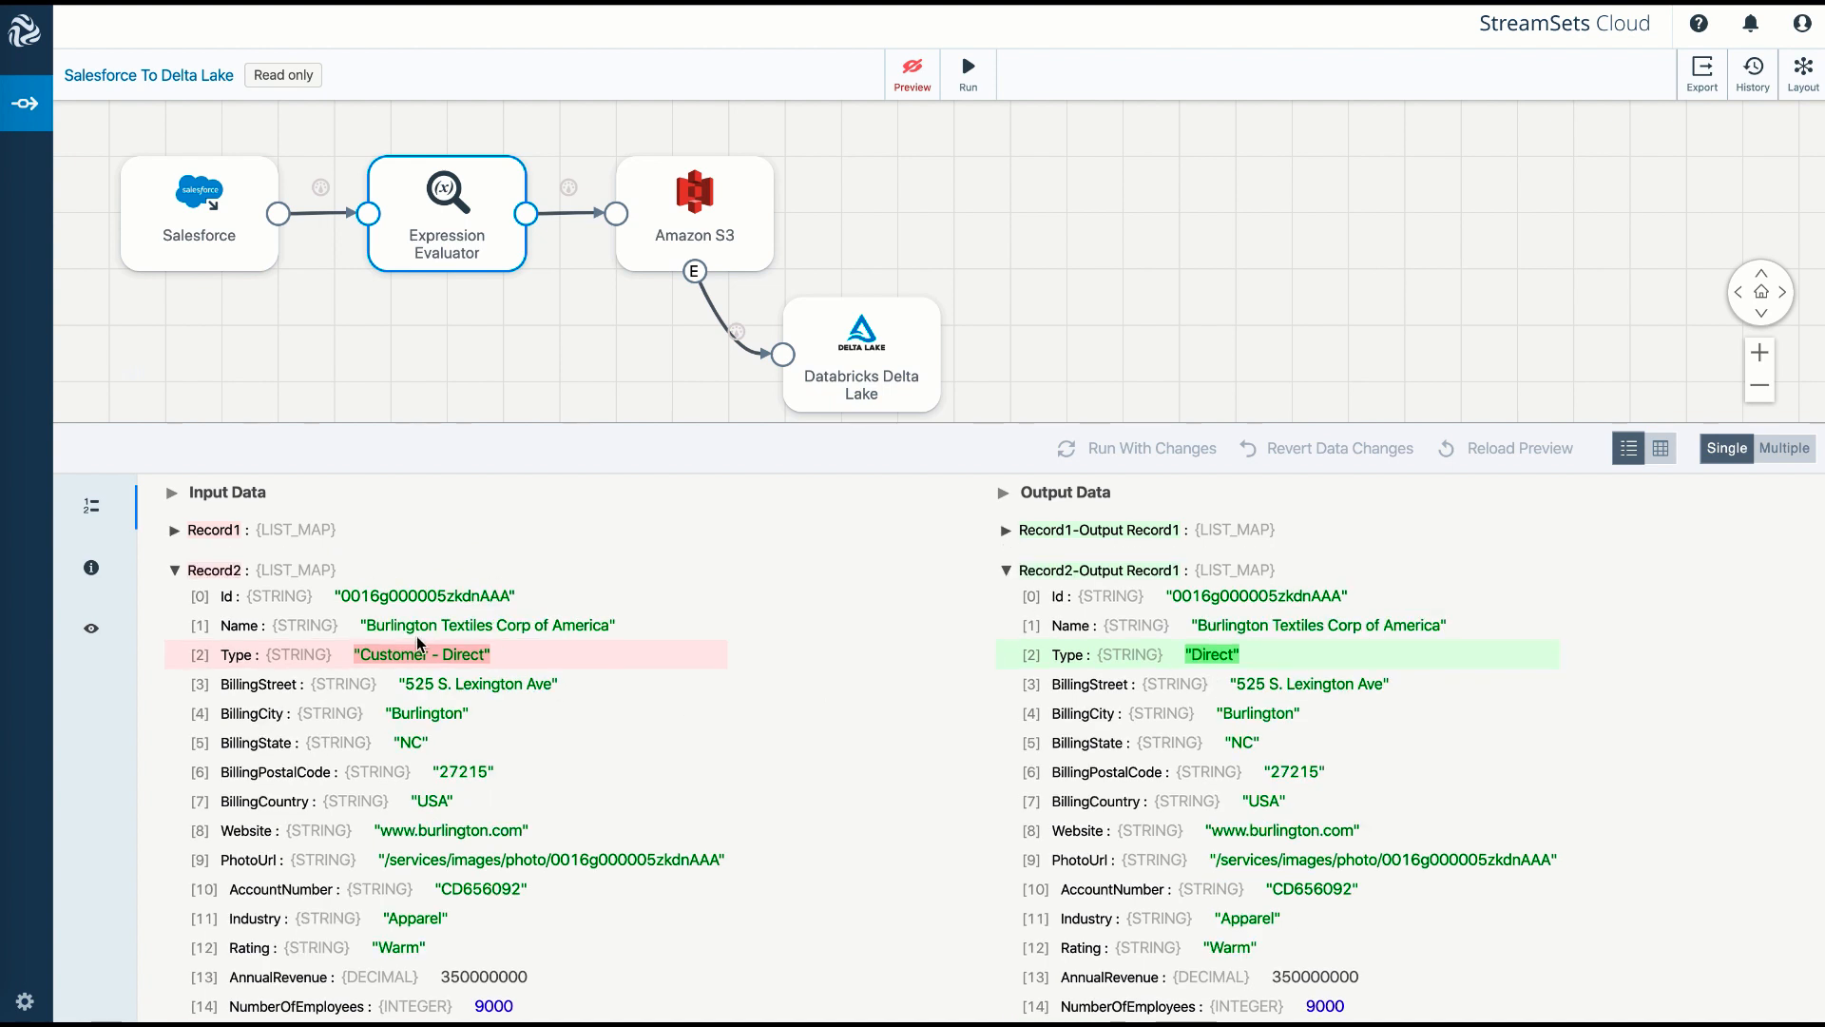
left_click(1005, 572)
left_click(174, 613)
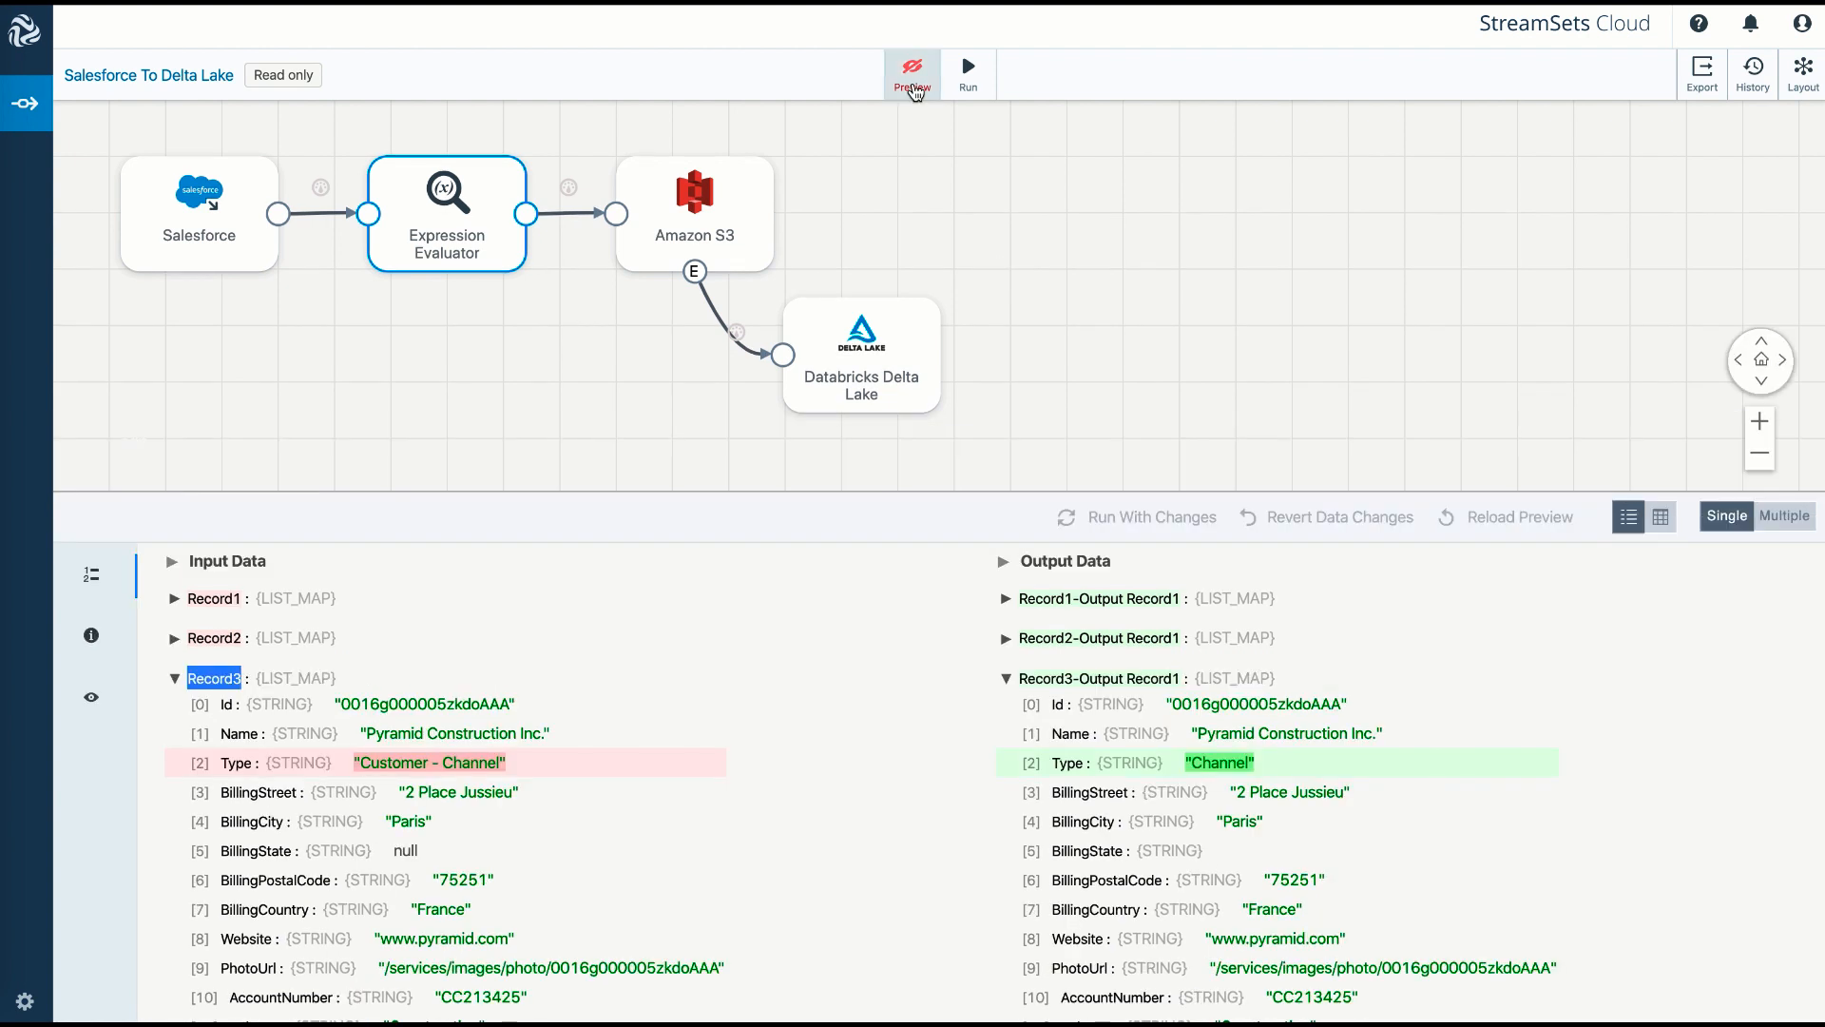
left_click(914, 91)
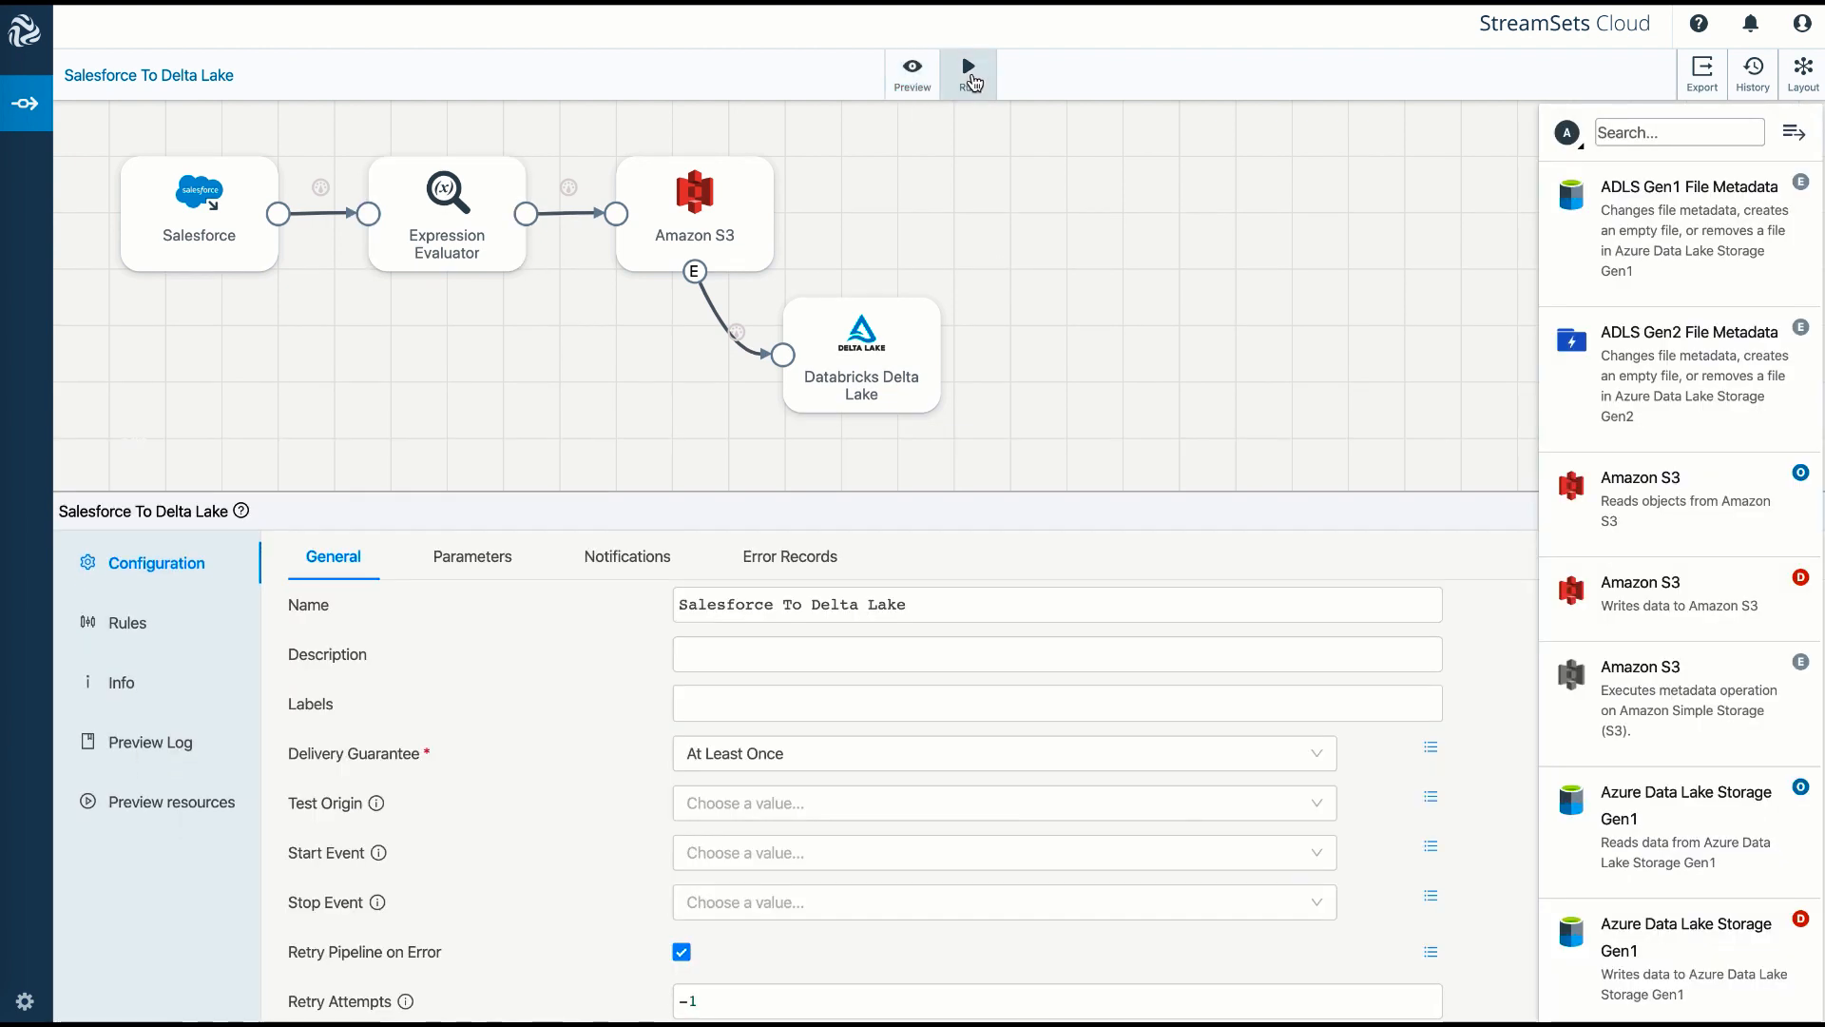
Run the Salesforce To Delta Lake pipeline with the START_FROM_BEGINNING offset
left_click(970, 76)
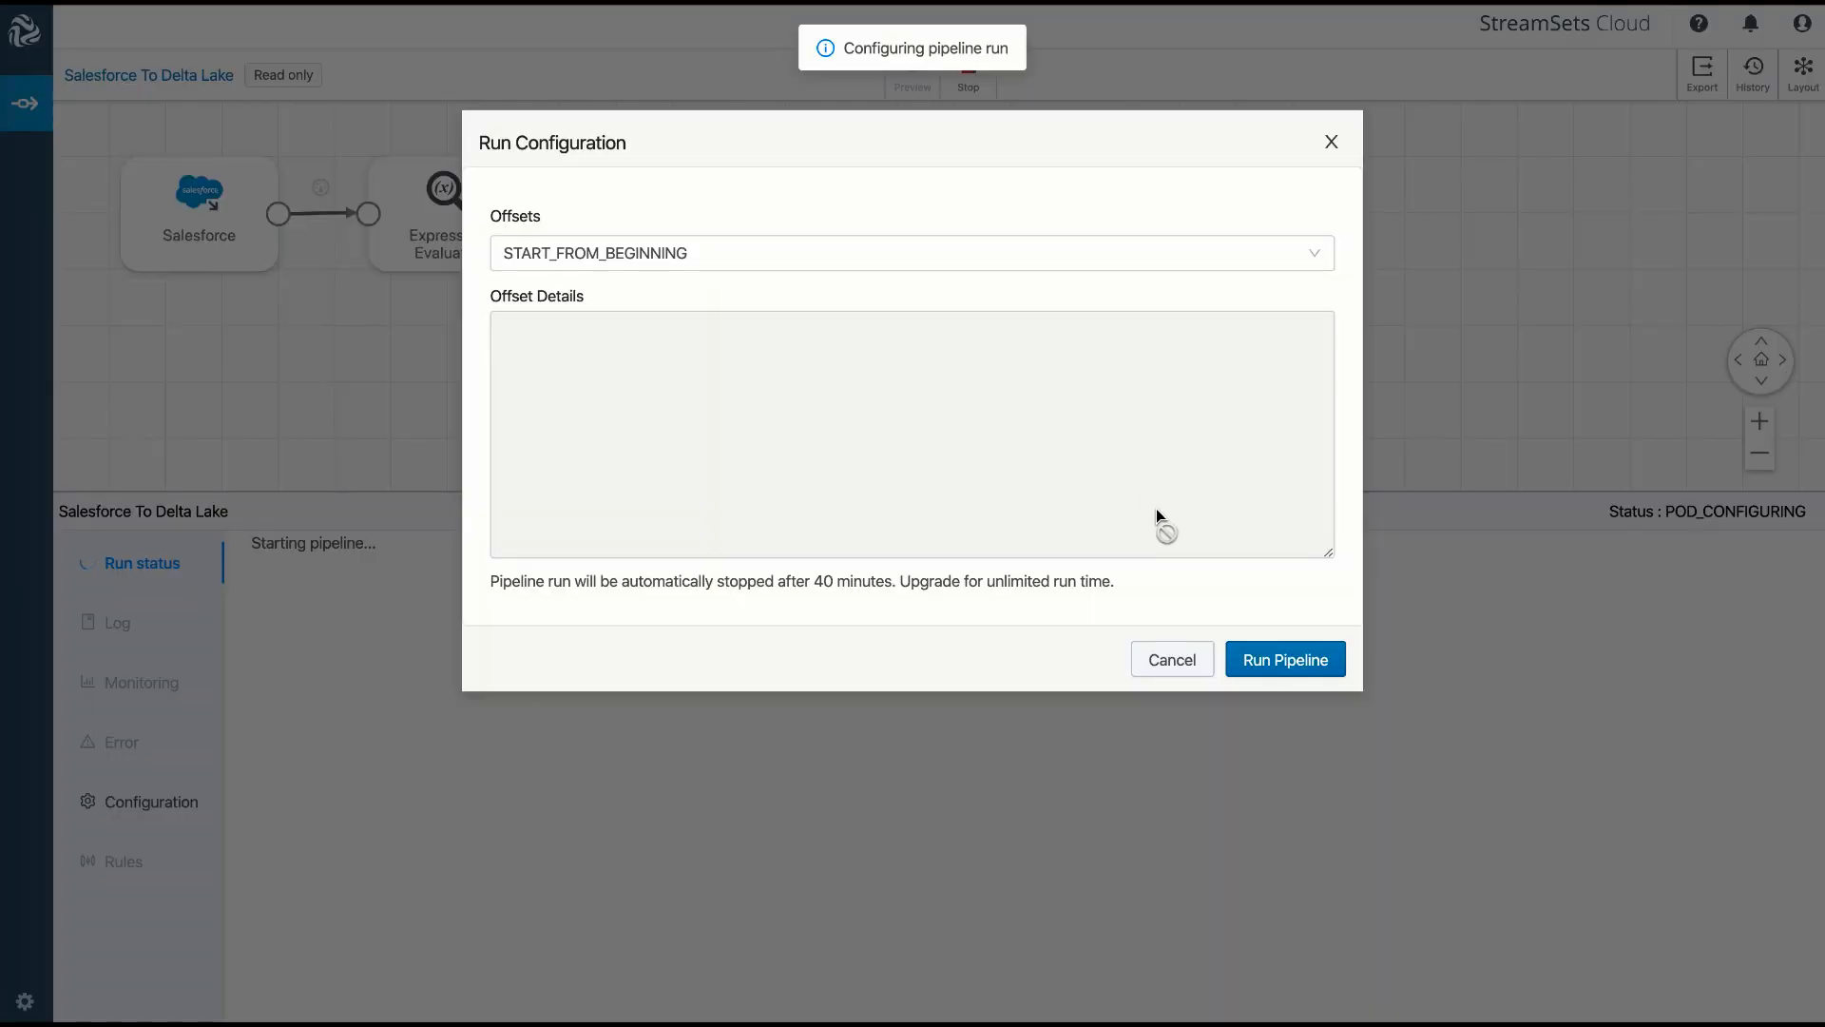
left_click(1243, 656)
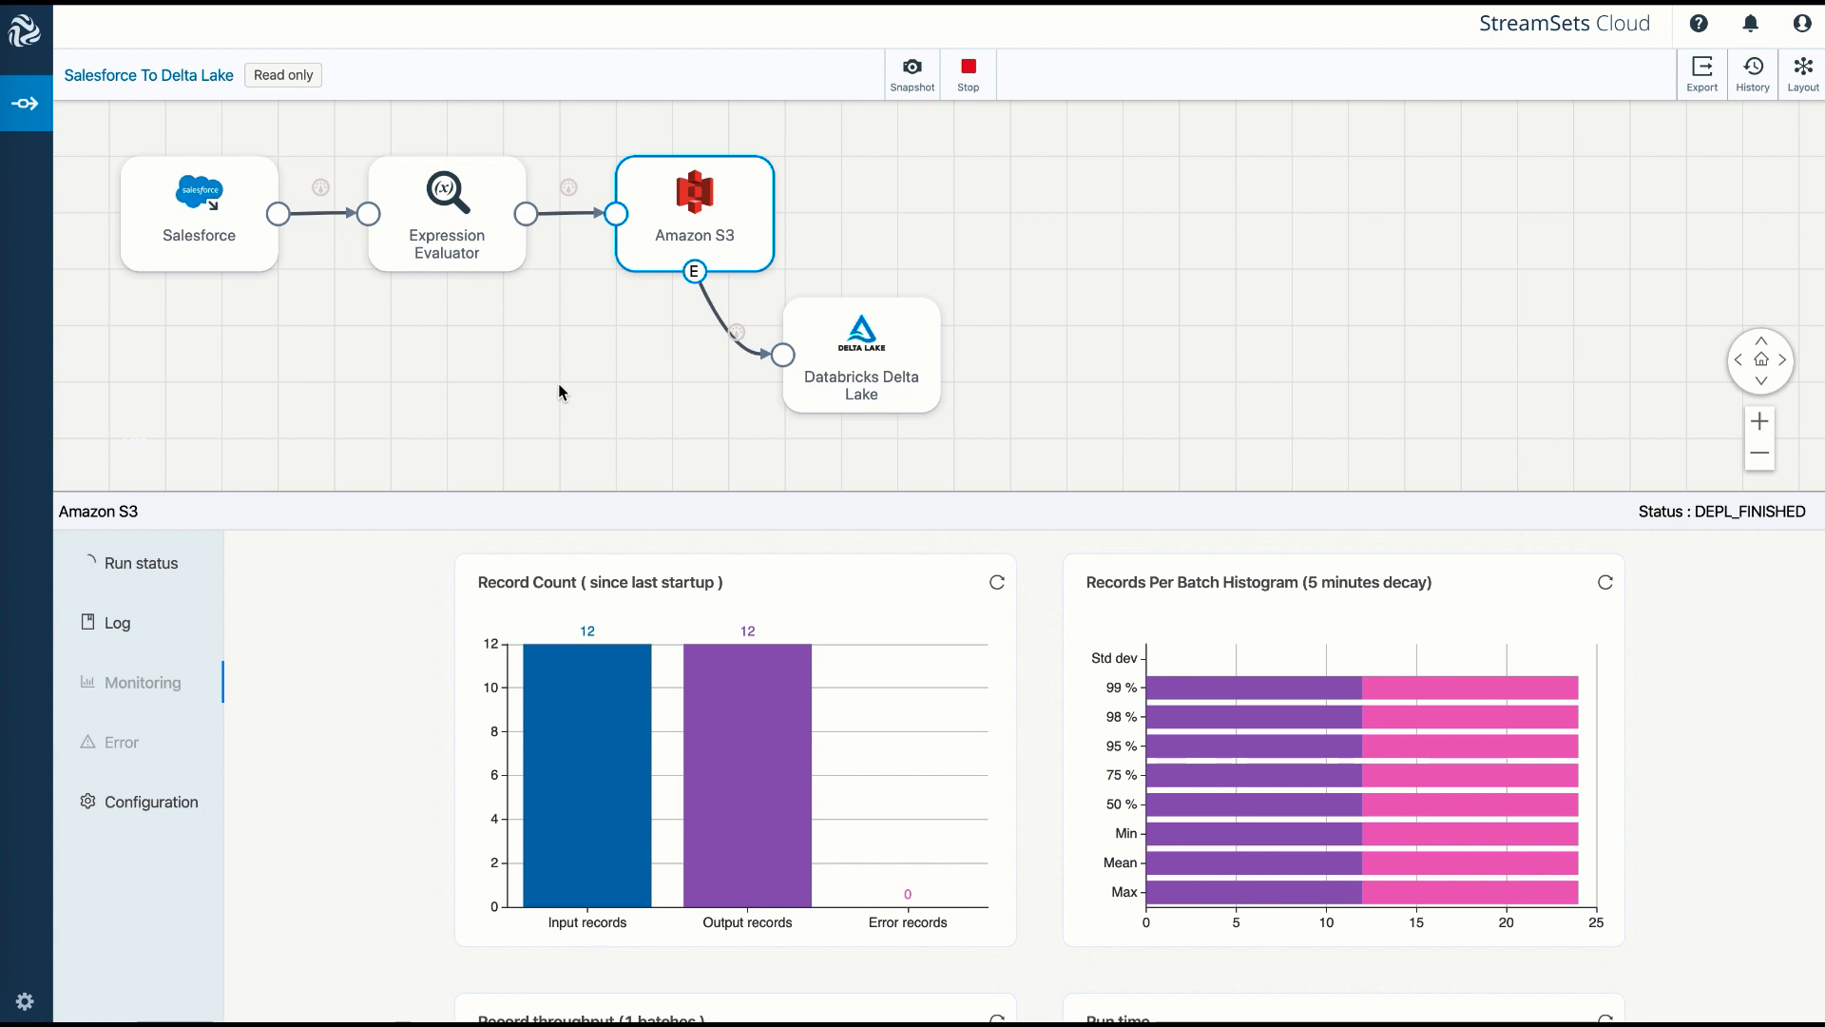
Check the record count statistics of the running pipeline's Salesforce, Amazon S3 and Databricks Delta Lake stages
left_click(227, 245)
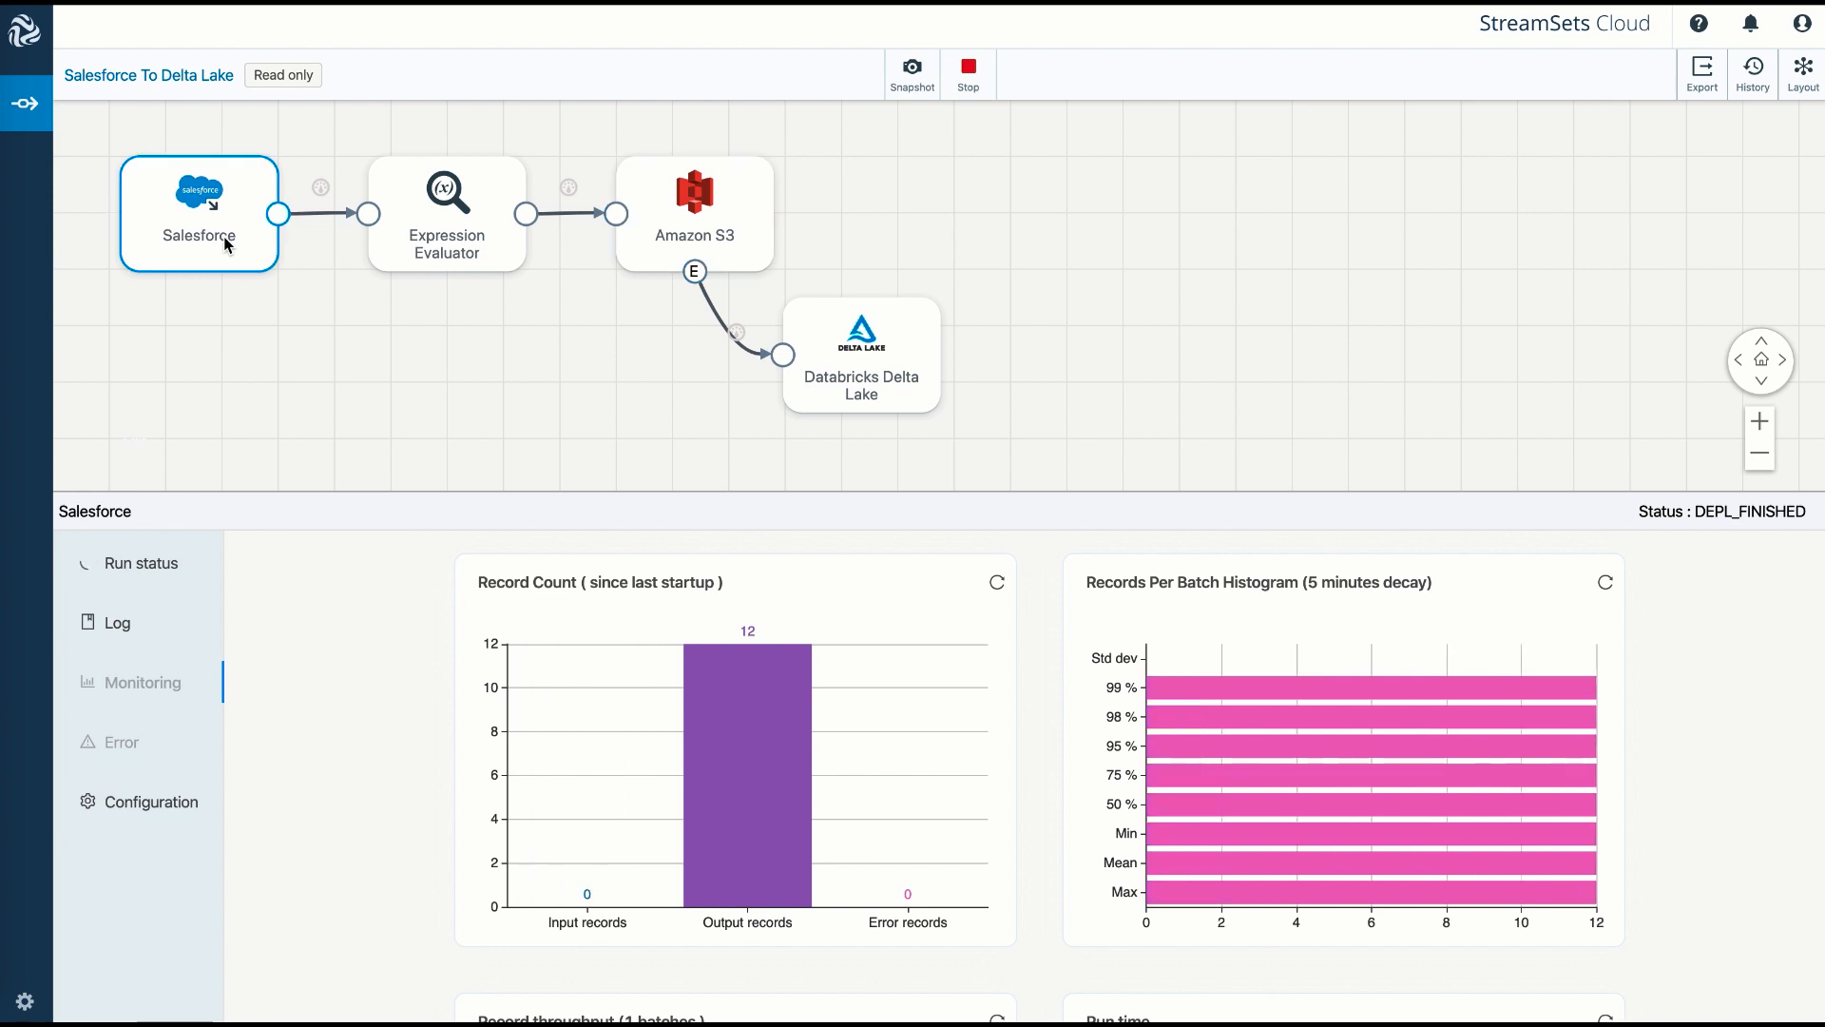
left_click(682, 214)
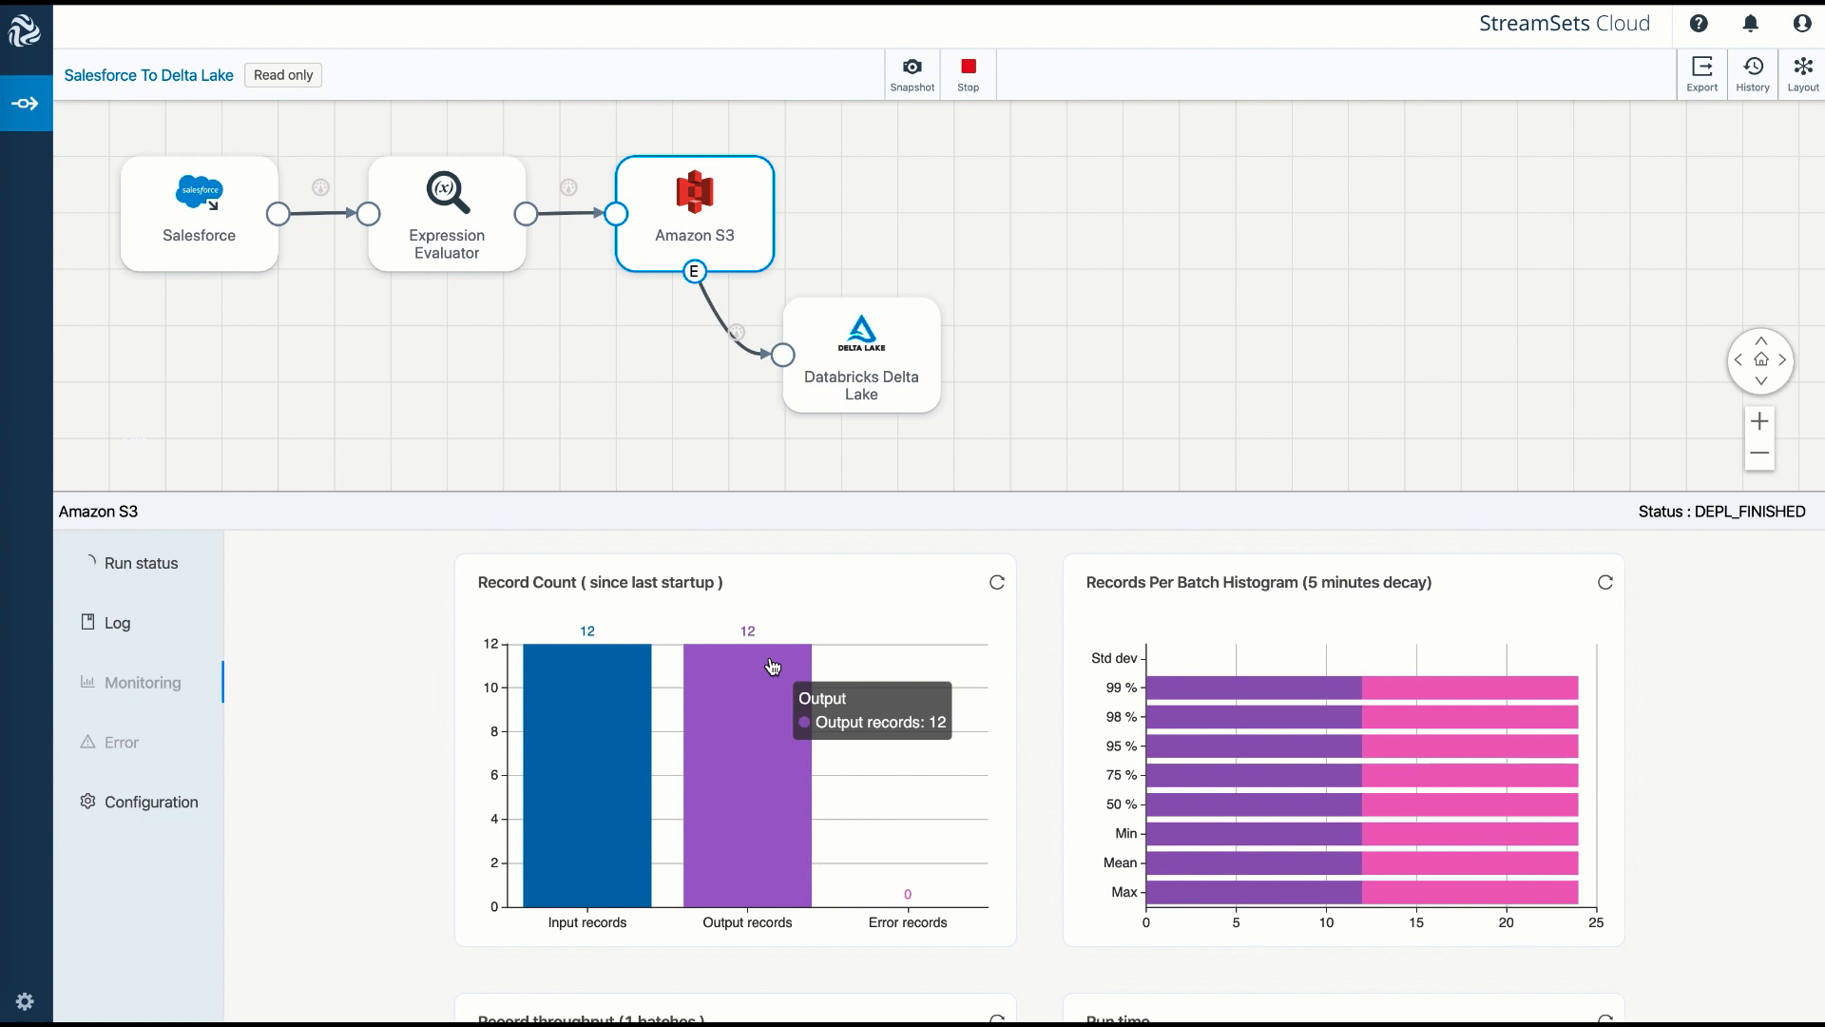
left_click(906, 344)
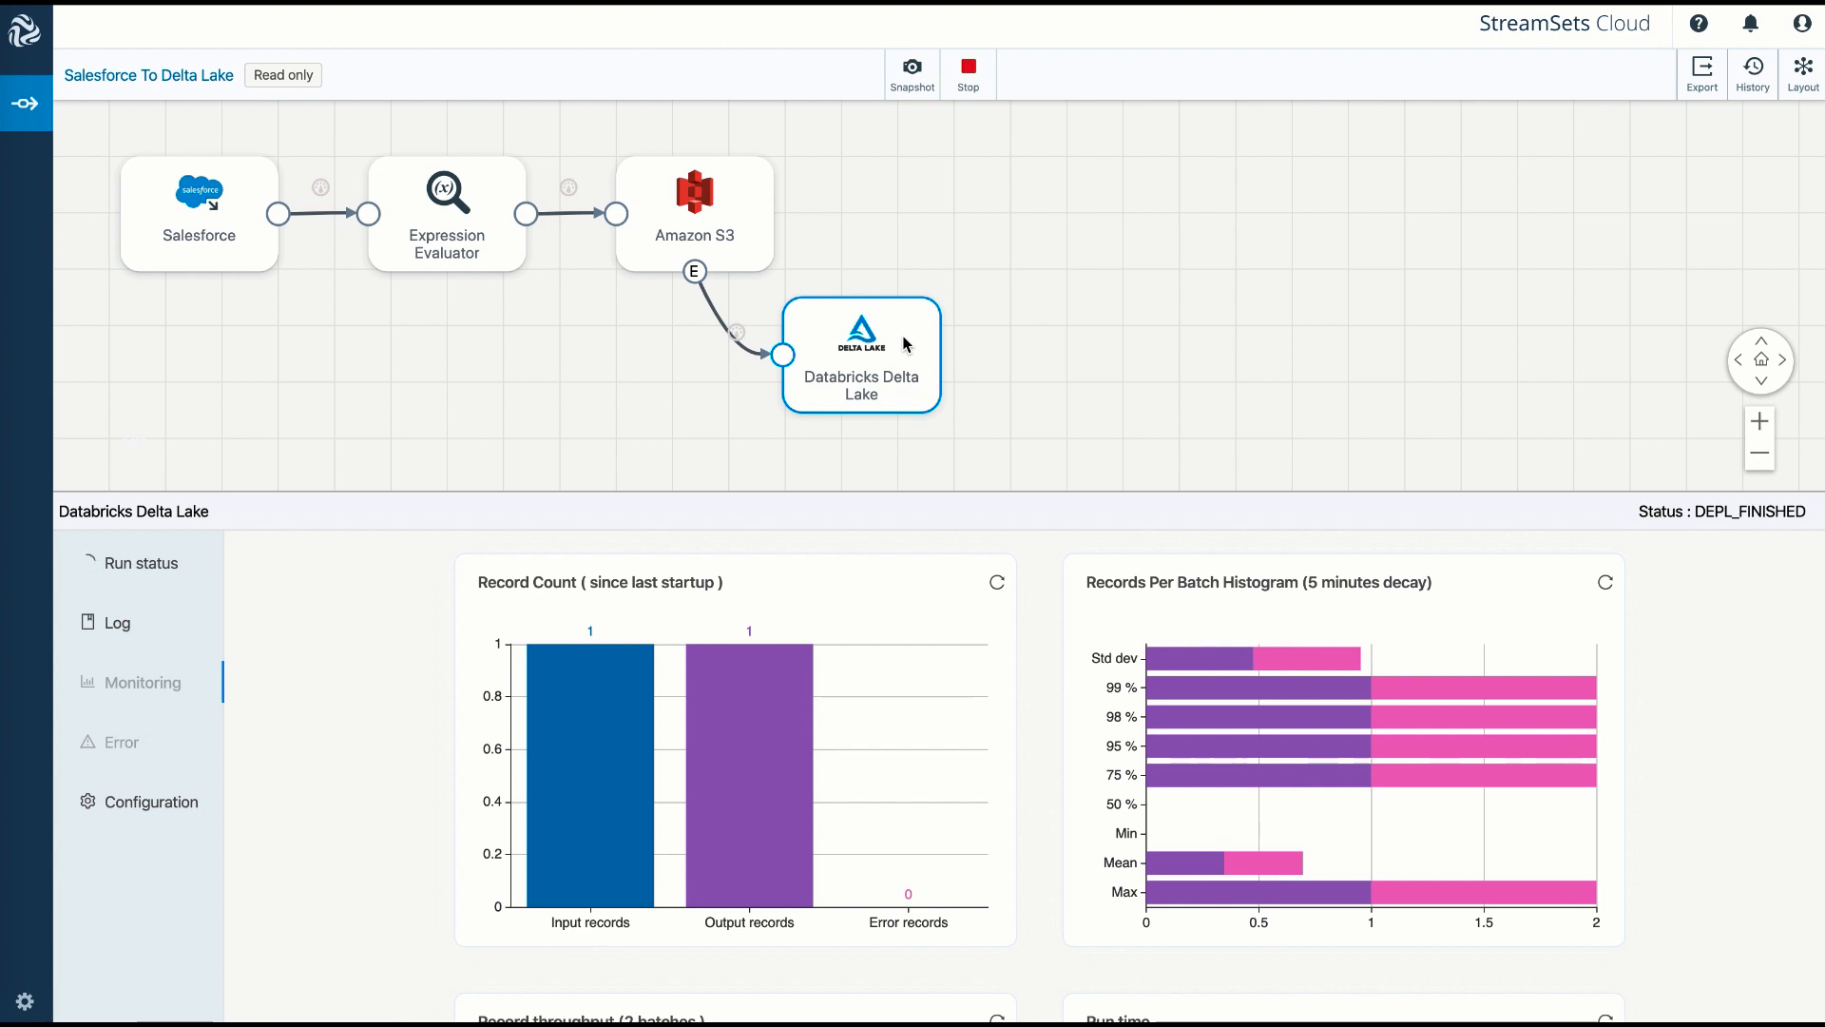
mouse_move(590, 683)
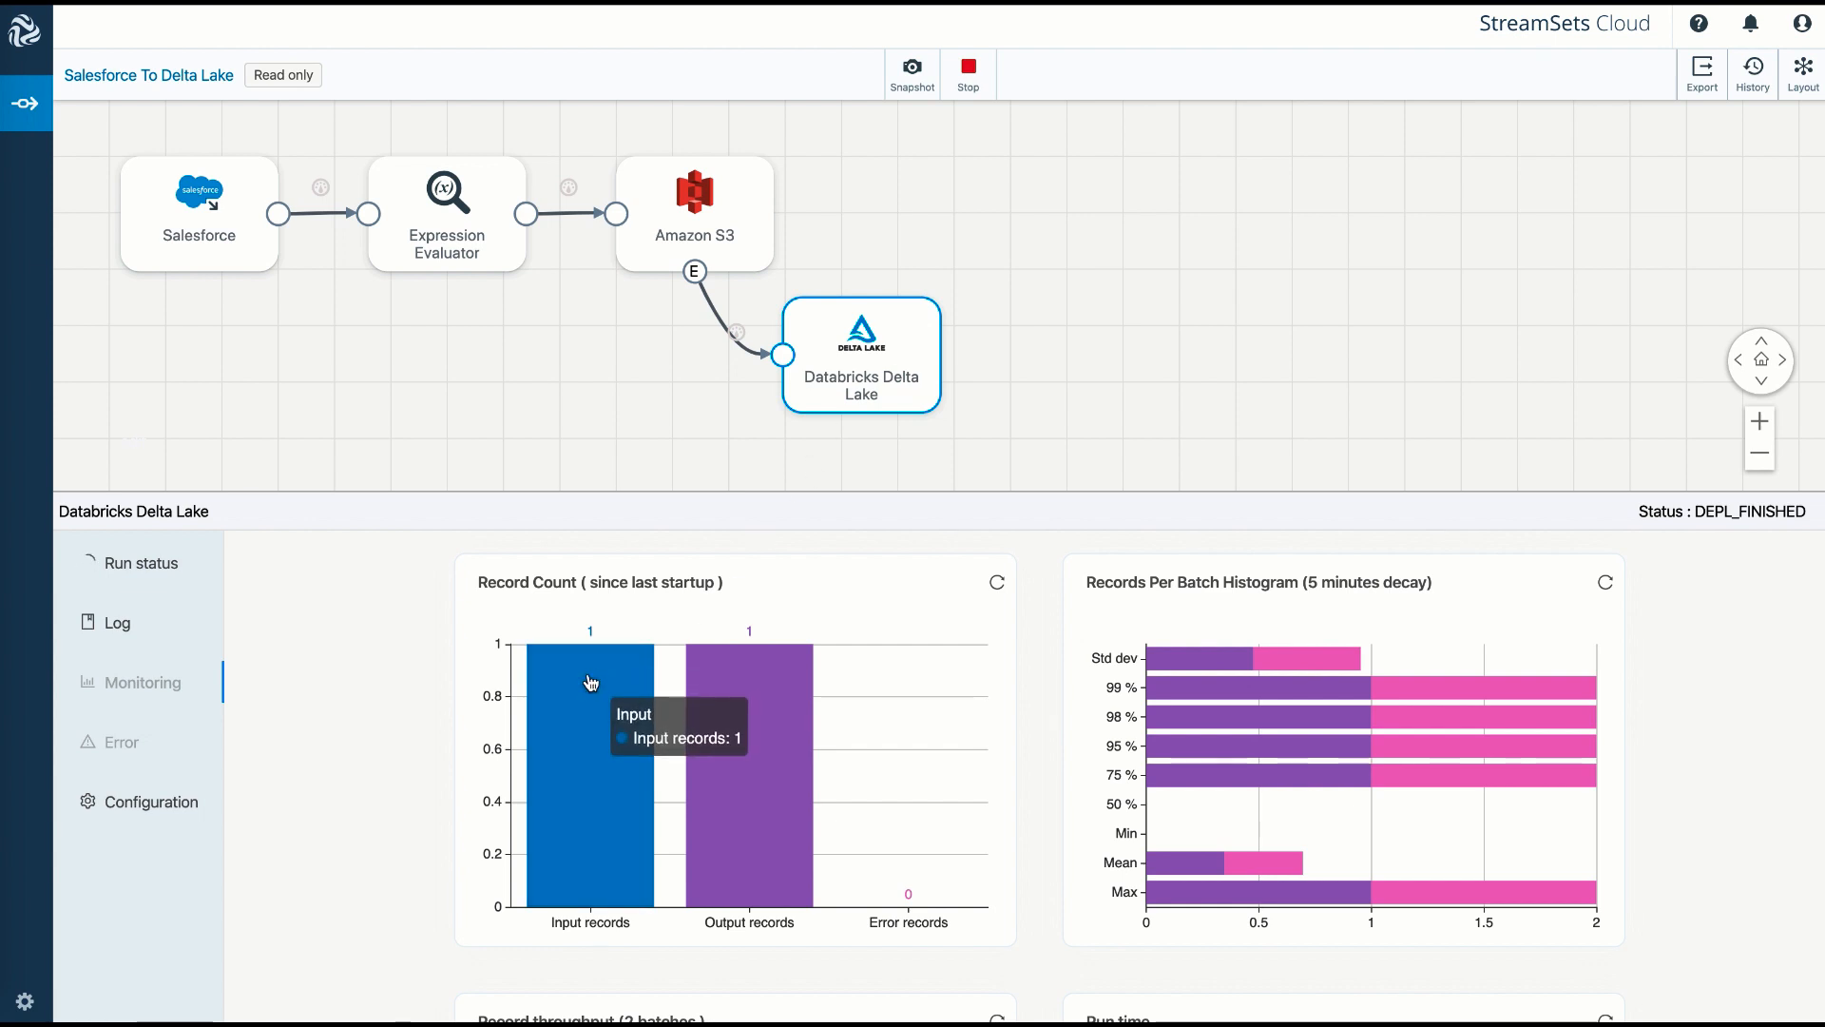
left_click(741, 265)
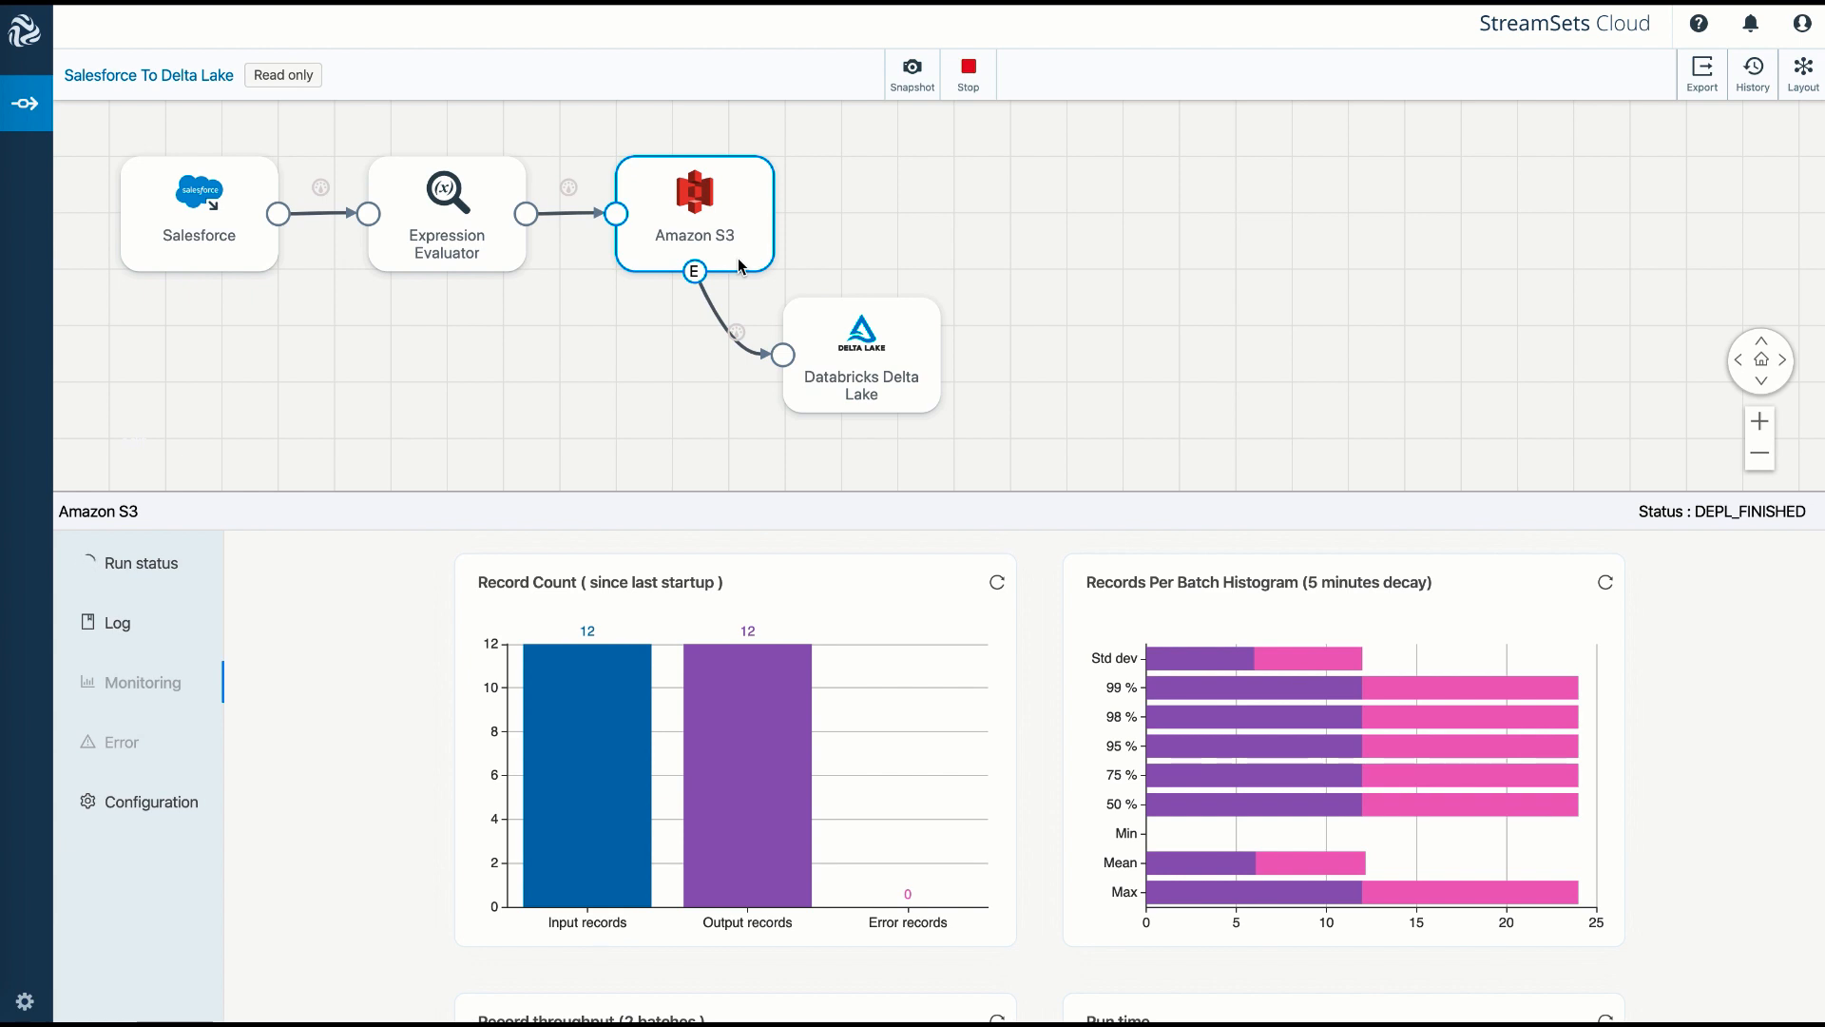
left_click(902, 341)
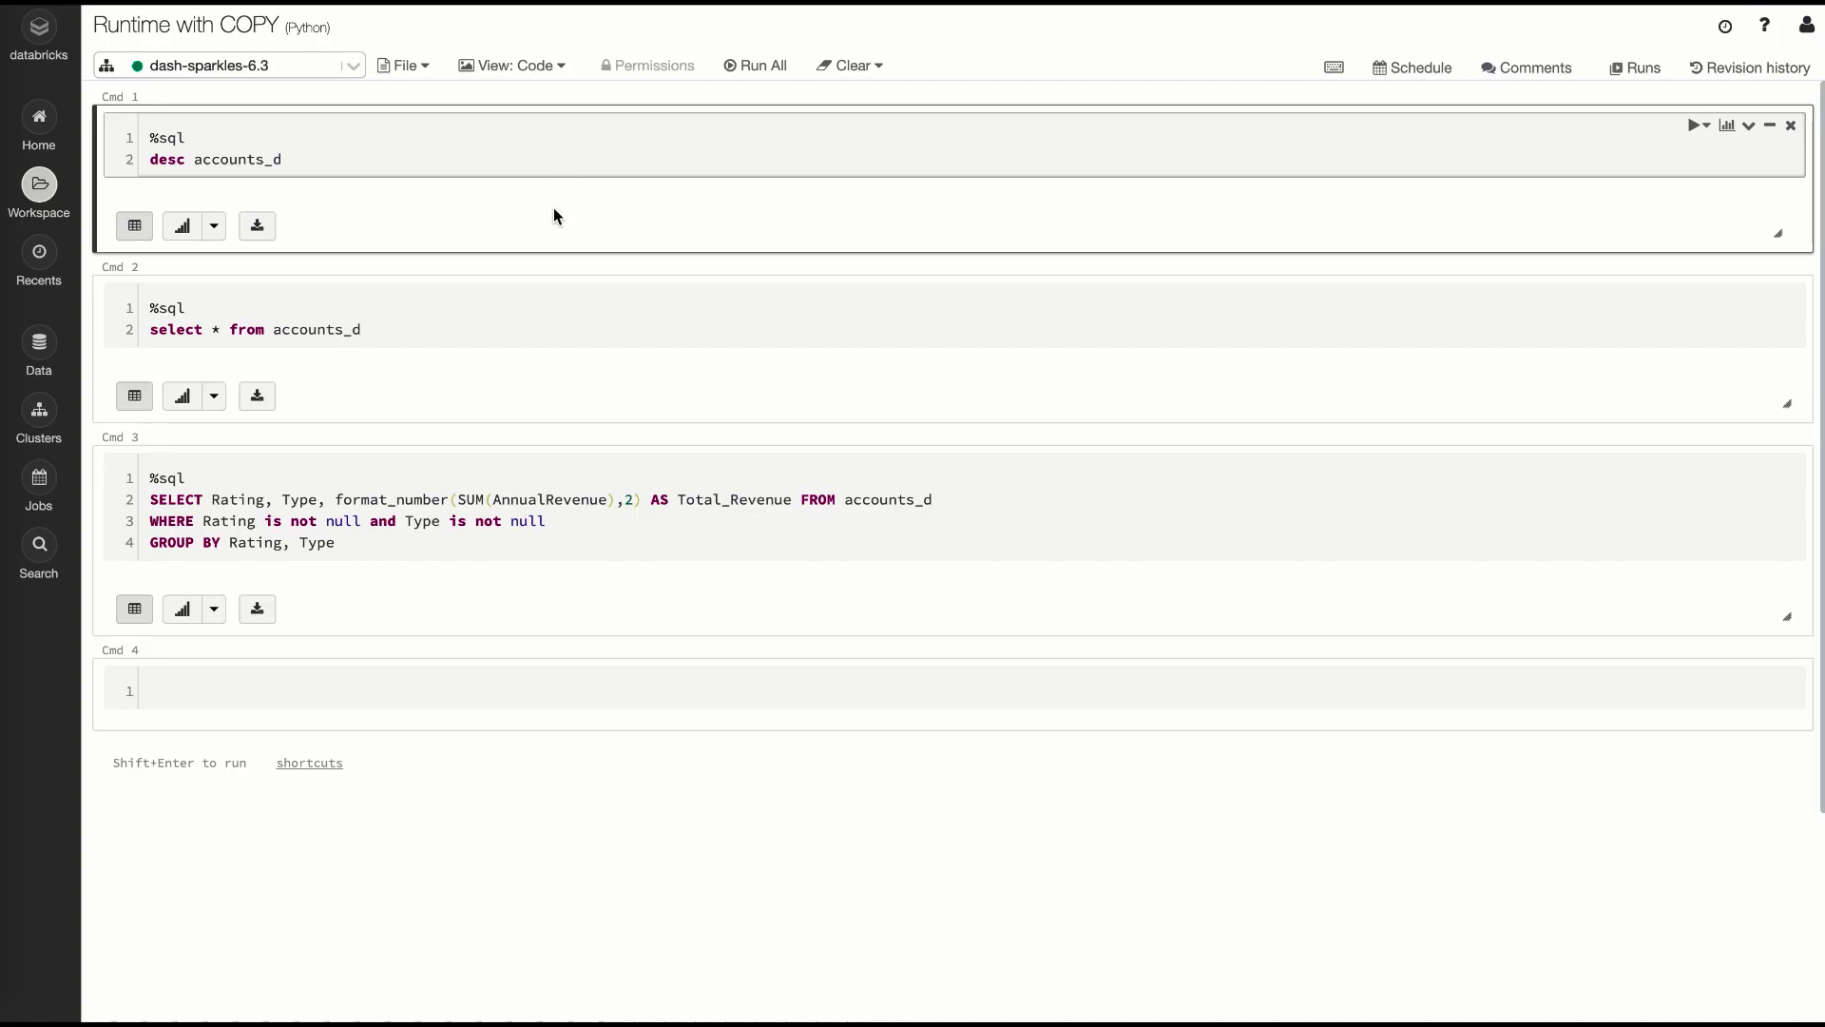
Switch to the Databricks notebook, run desc accounts_d, and check the table name against the Spark SQL query in the StreamSets Cloud pipeline
key("shift+Return")
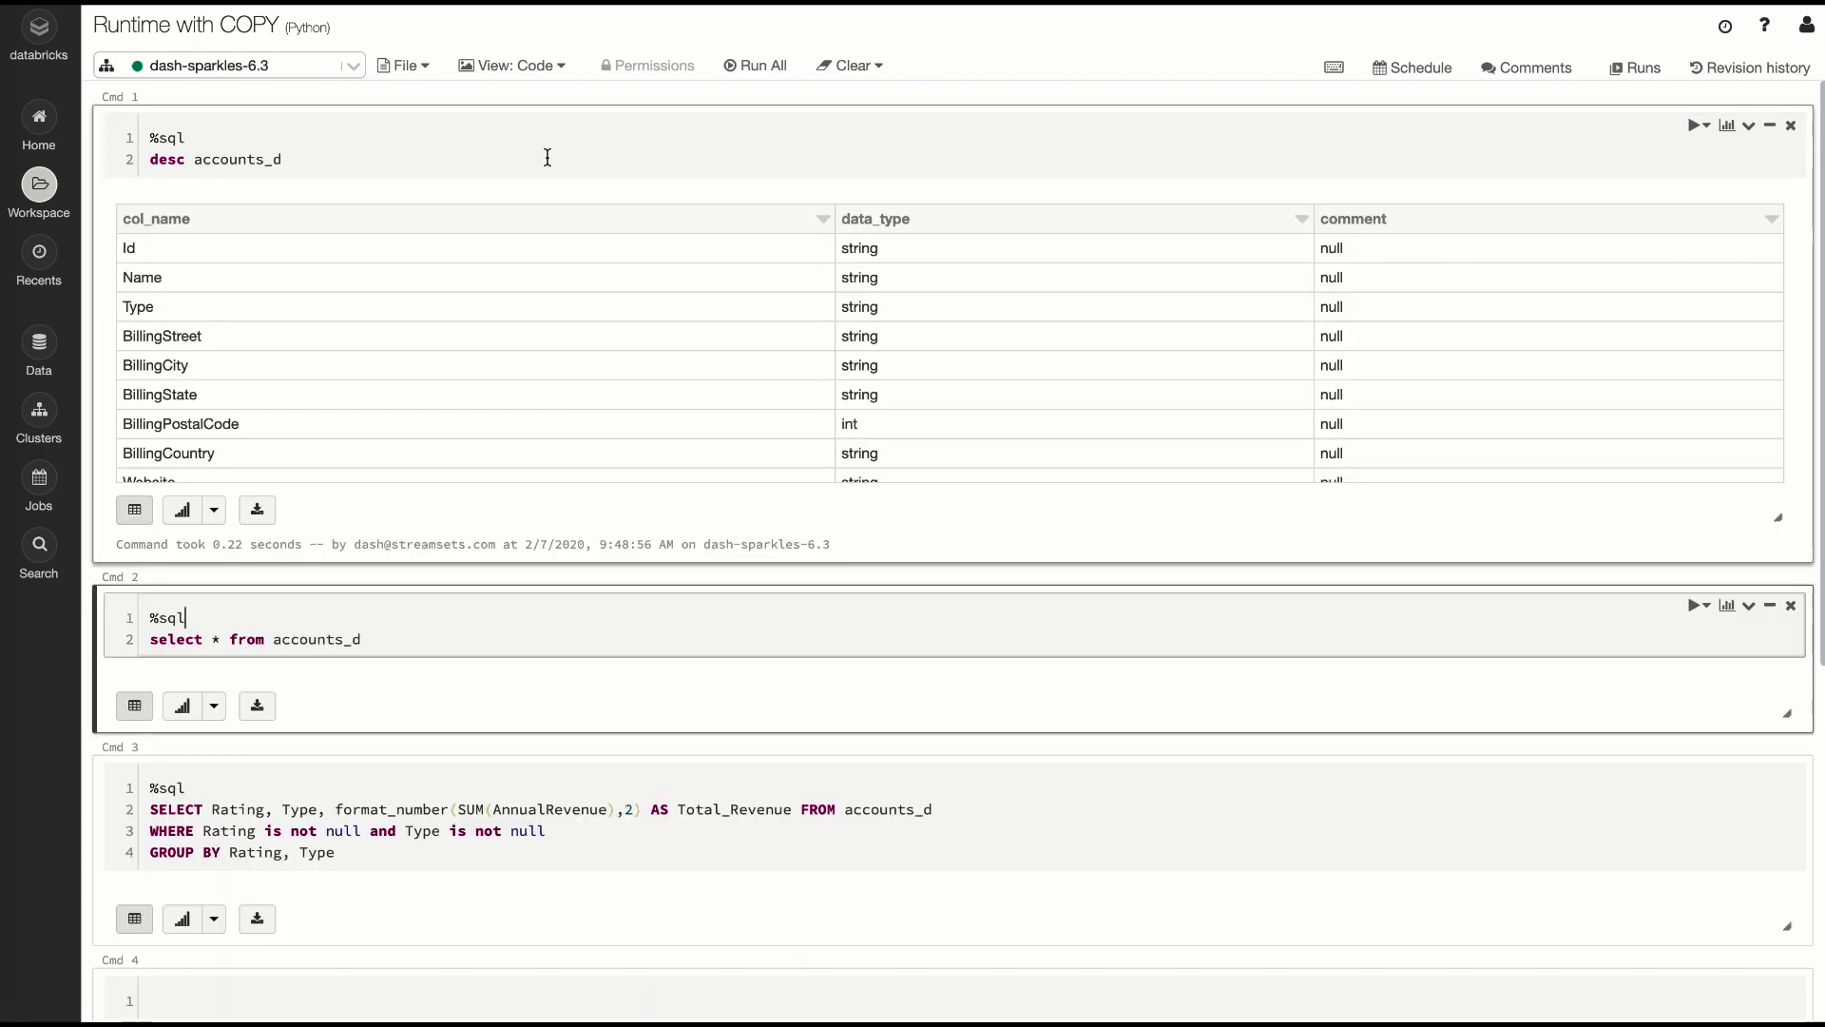
double_click(250, 162)
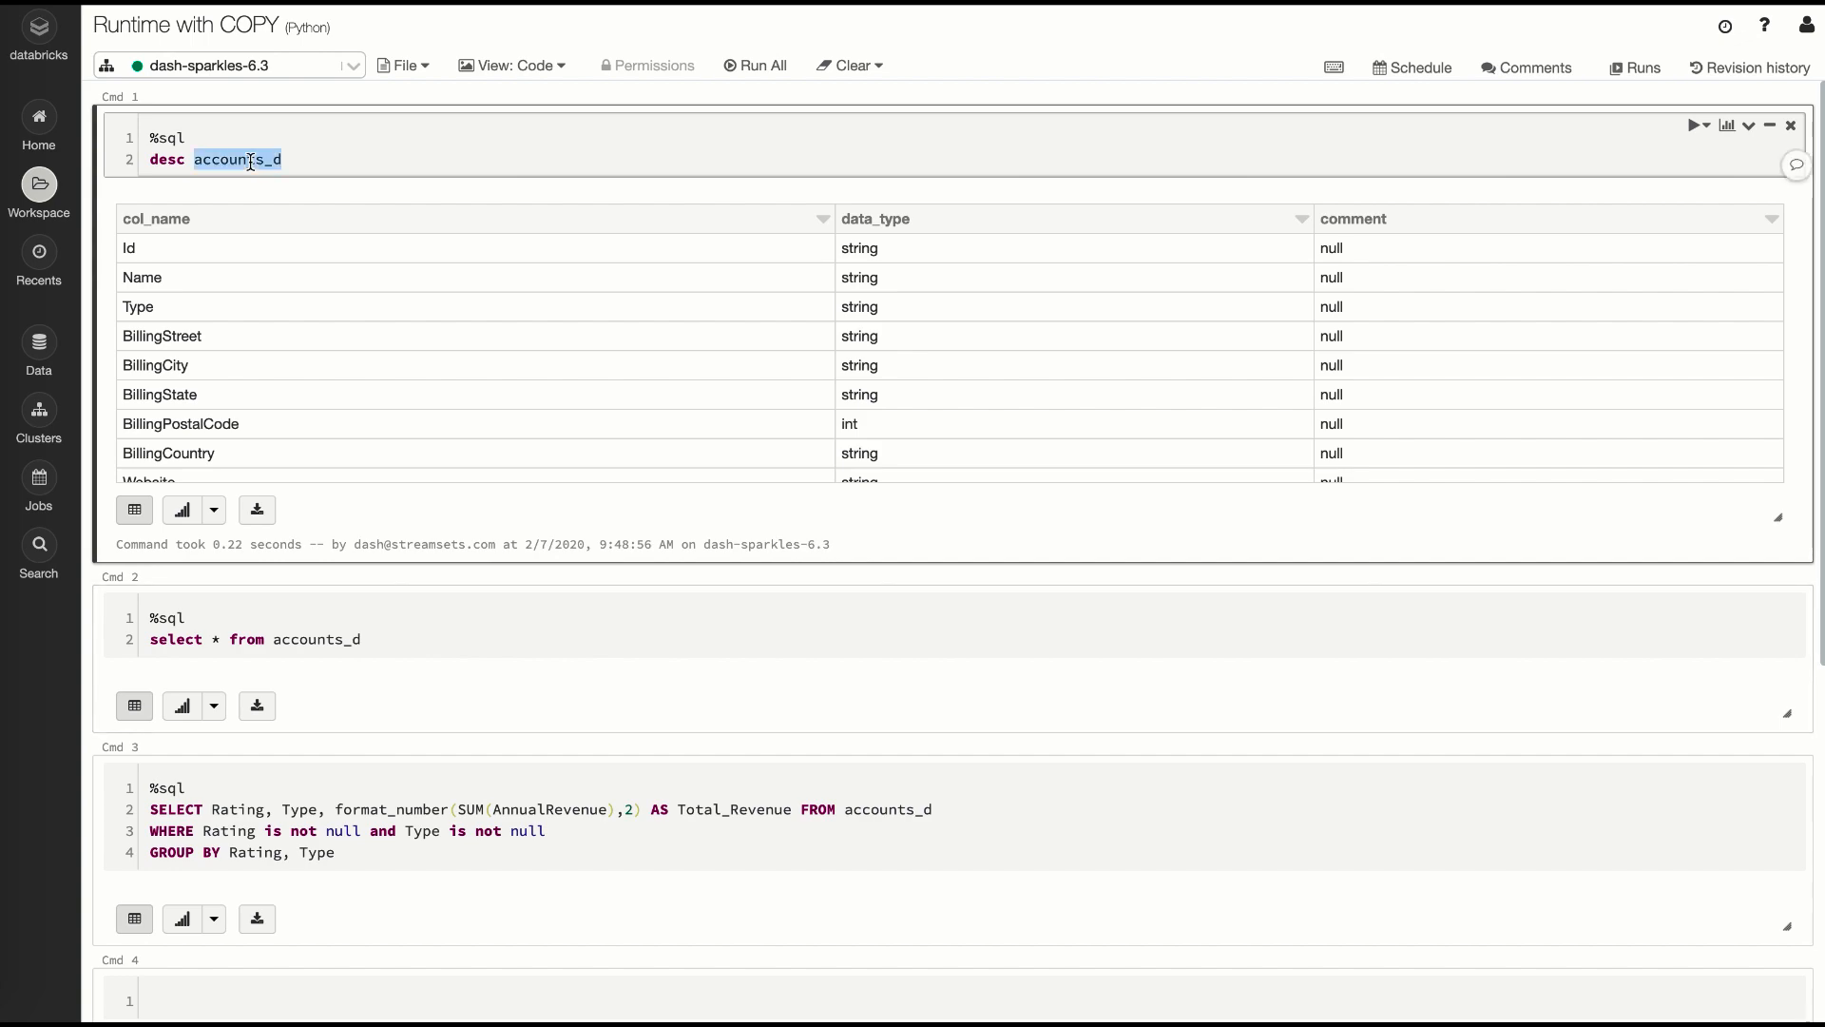
key("ctrl+Tab")
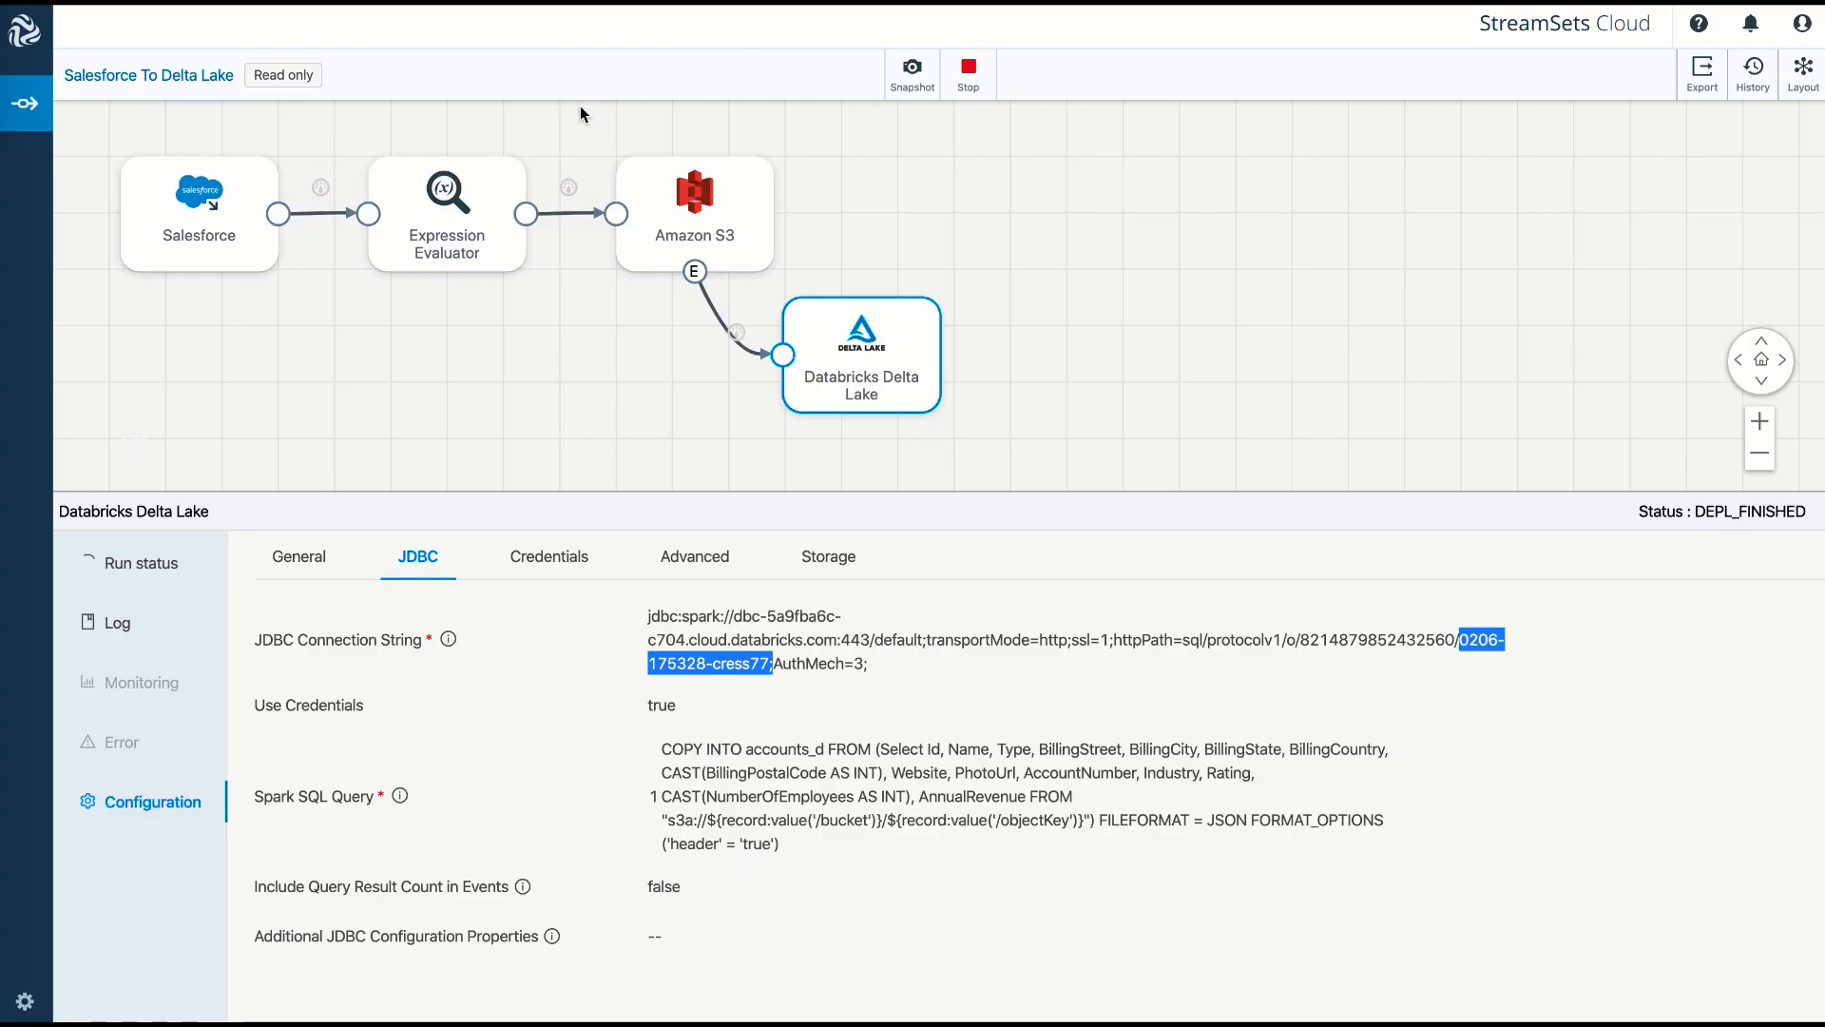
double_click(780, 746)
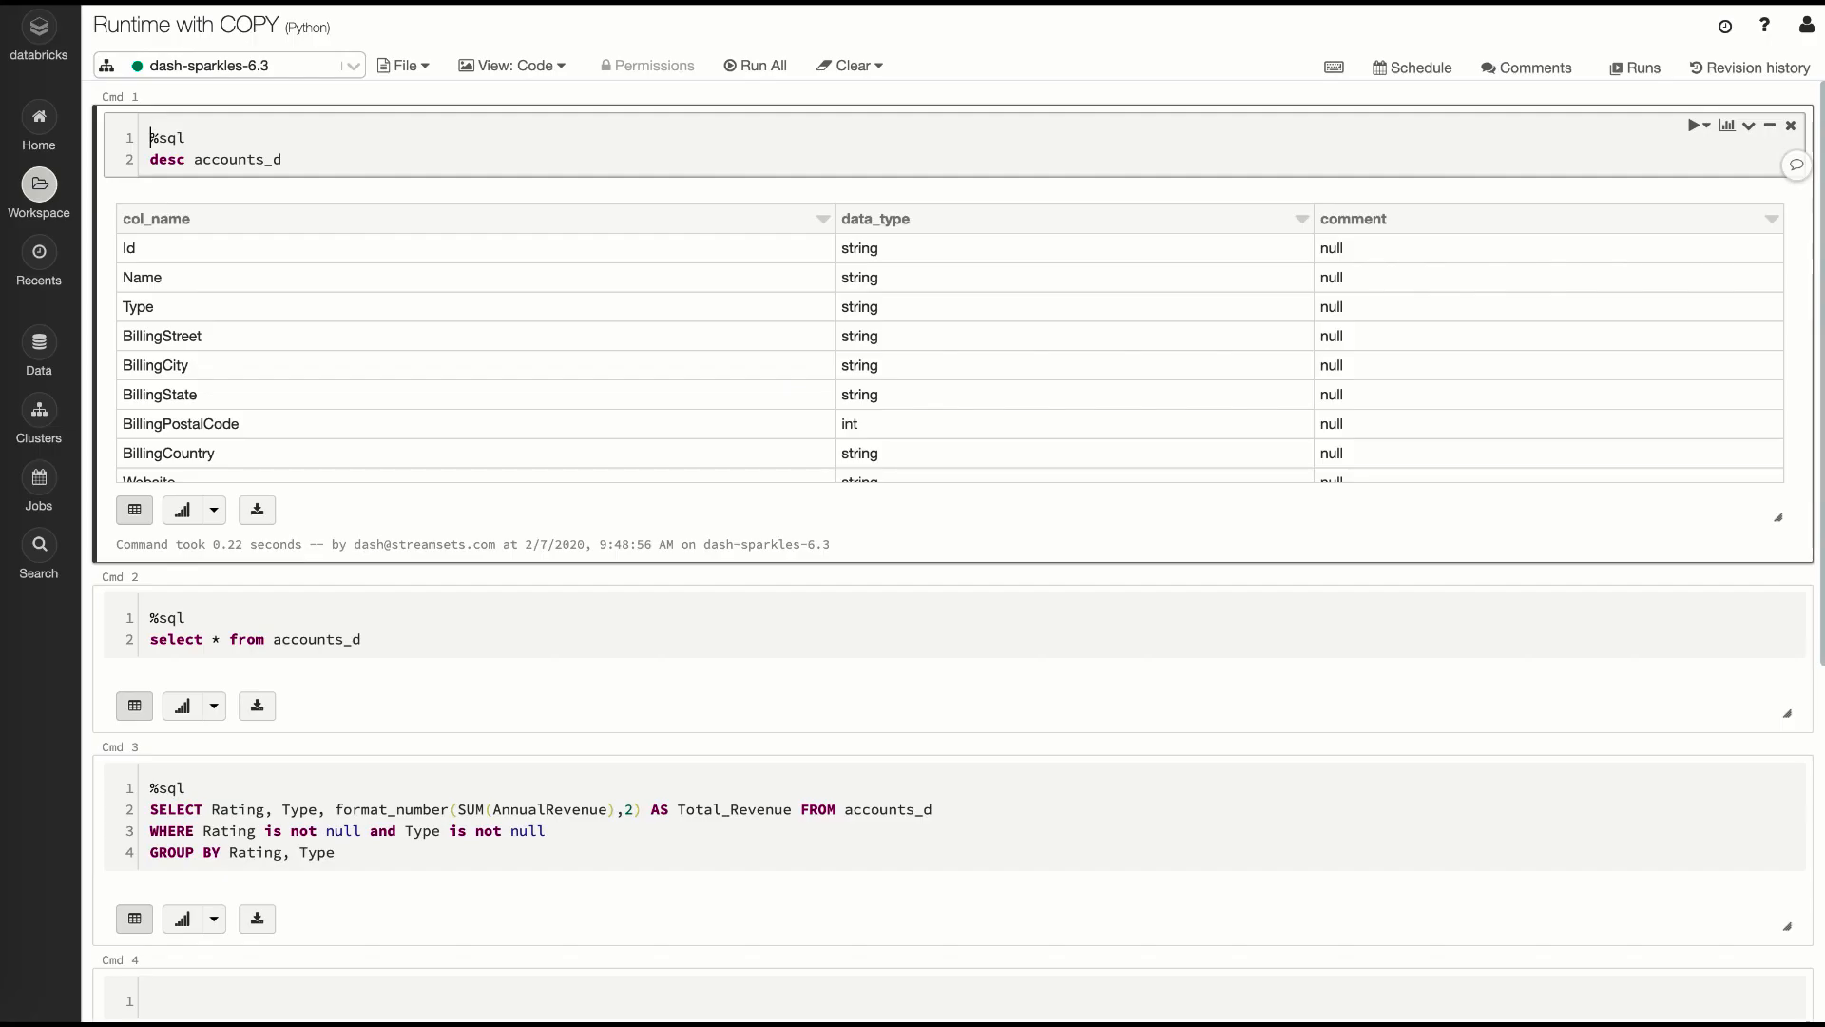
Return to the Databricks notebook, run select * from accounts_d, and look through the returned account rows
left_click(666, 634)
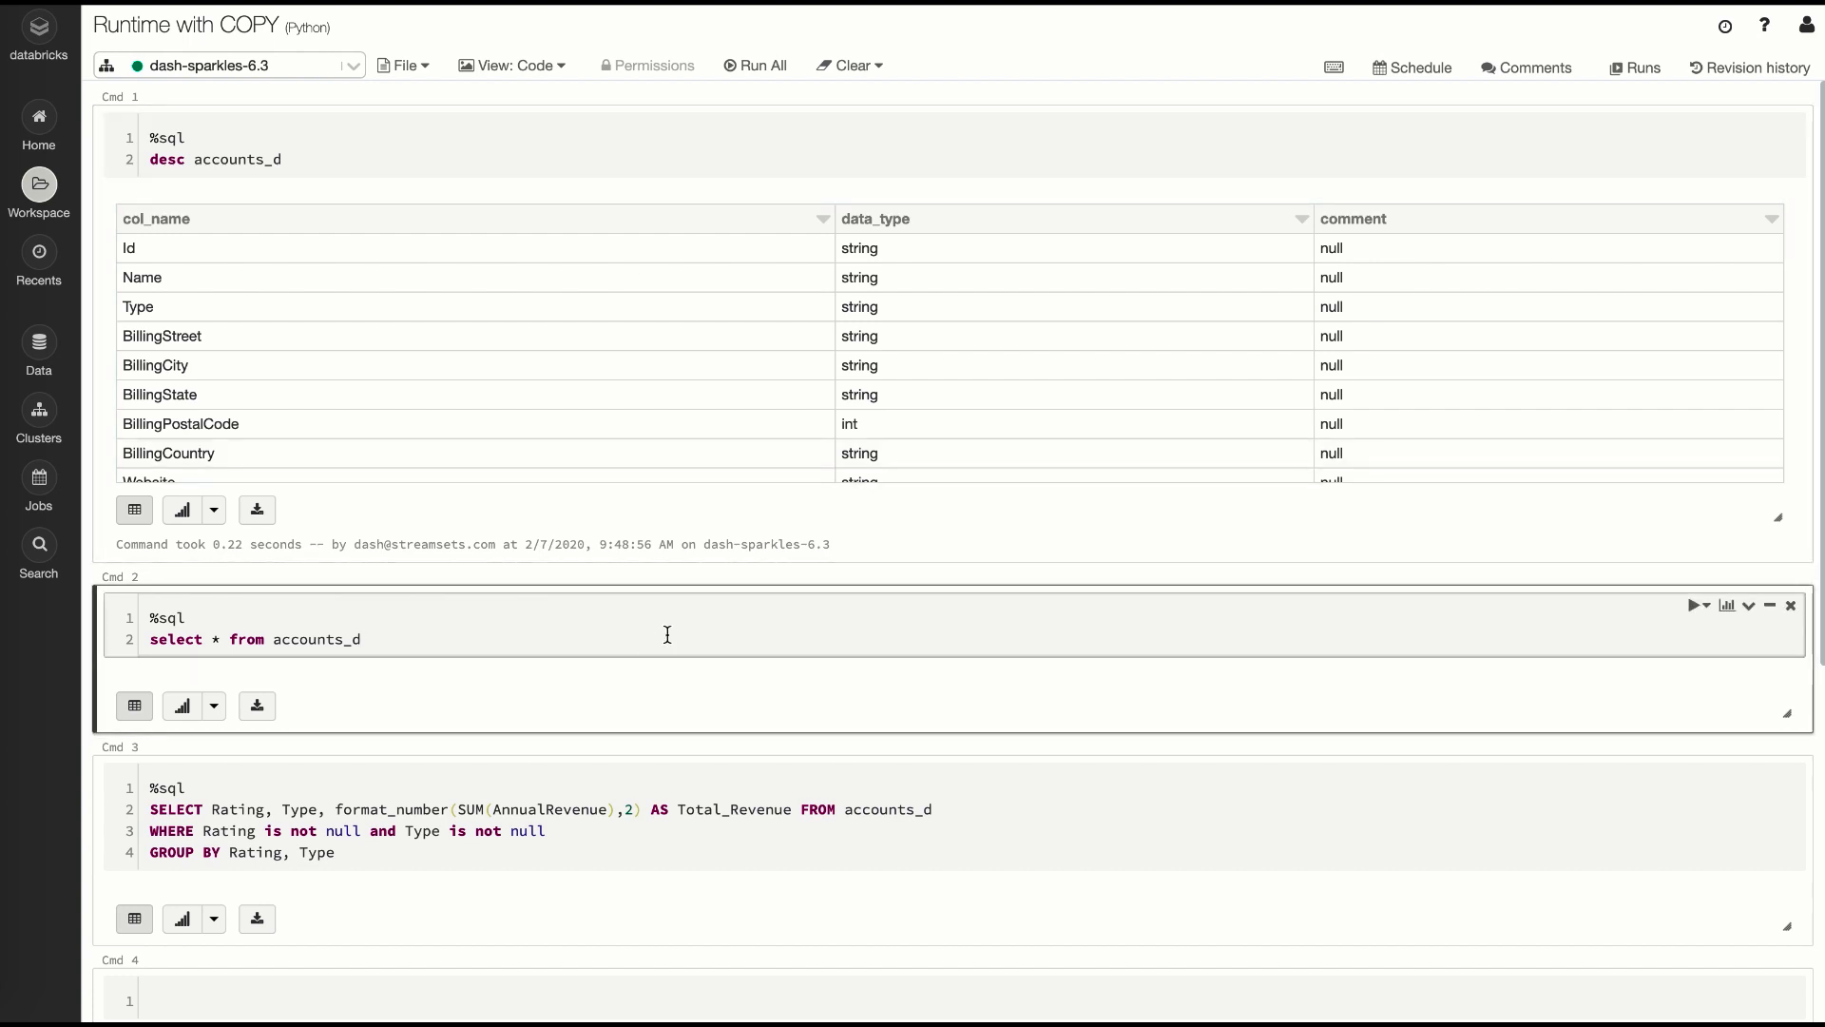
key("shift+Return")
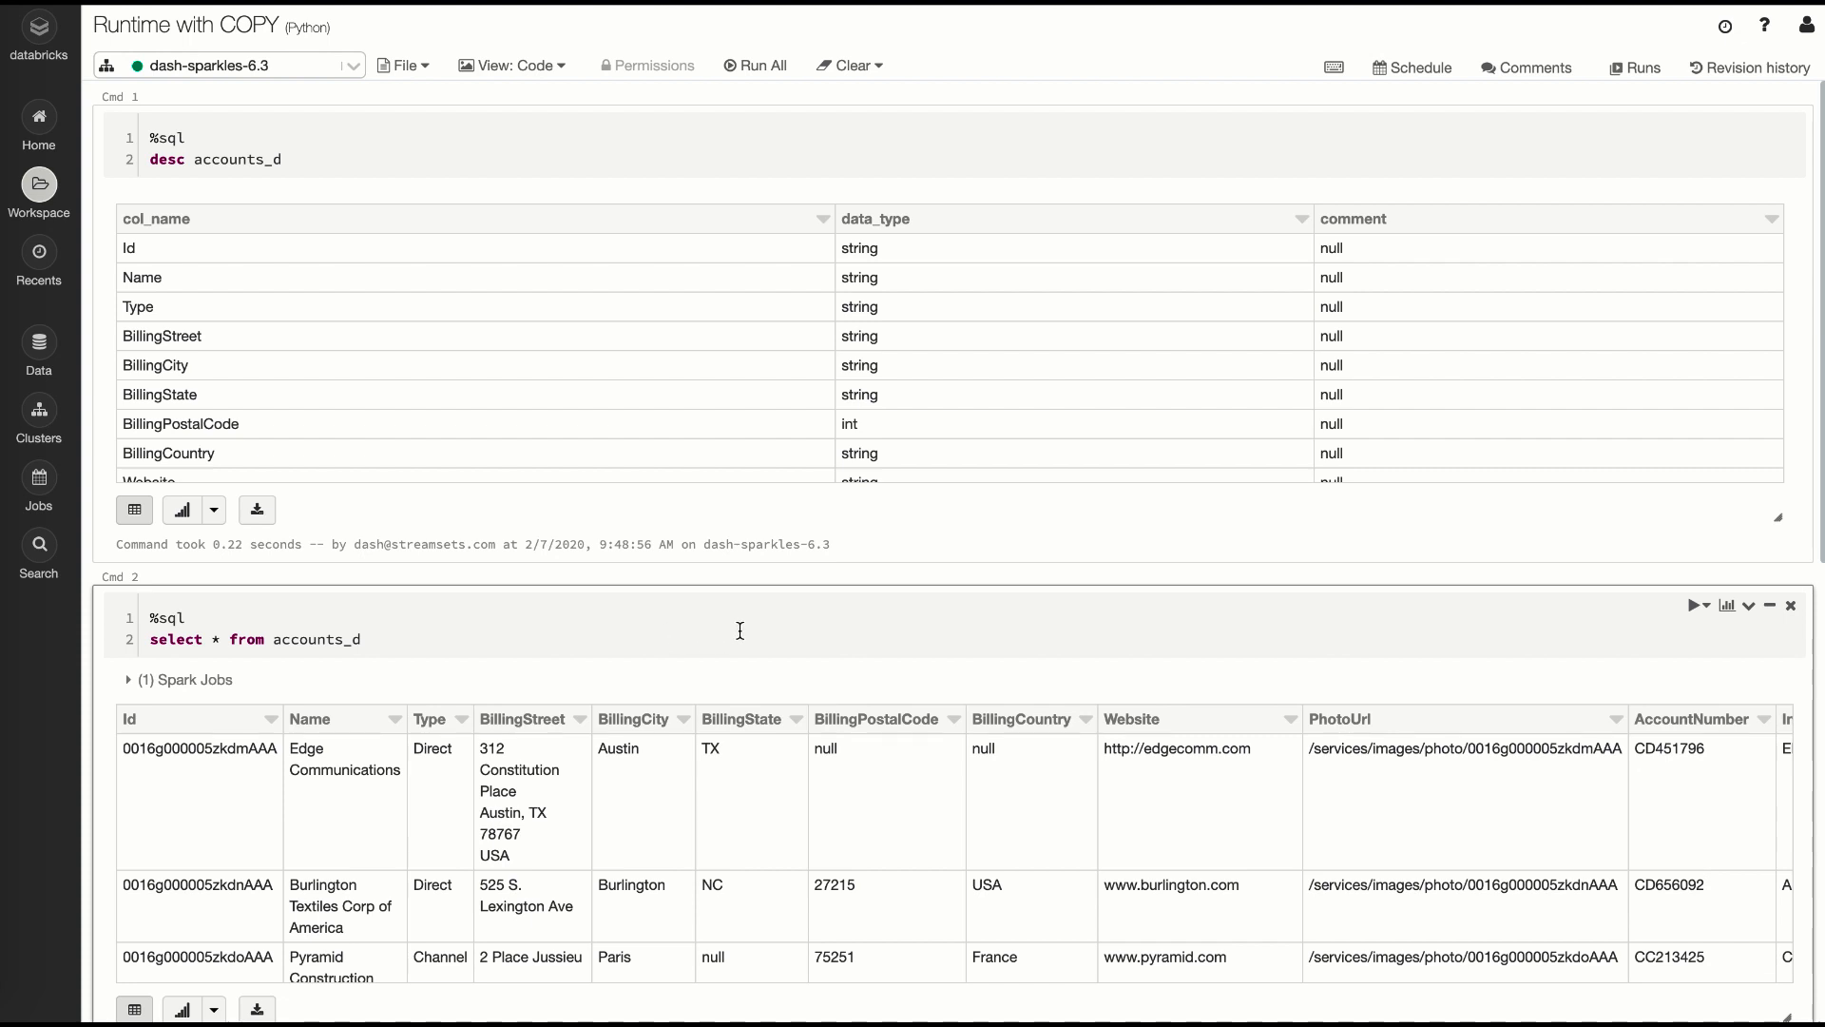
scroll(893, 904, "down", 3)
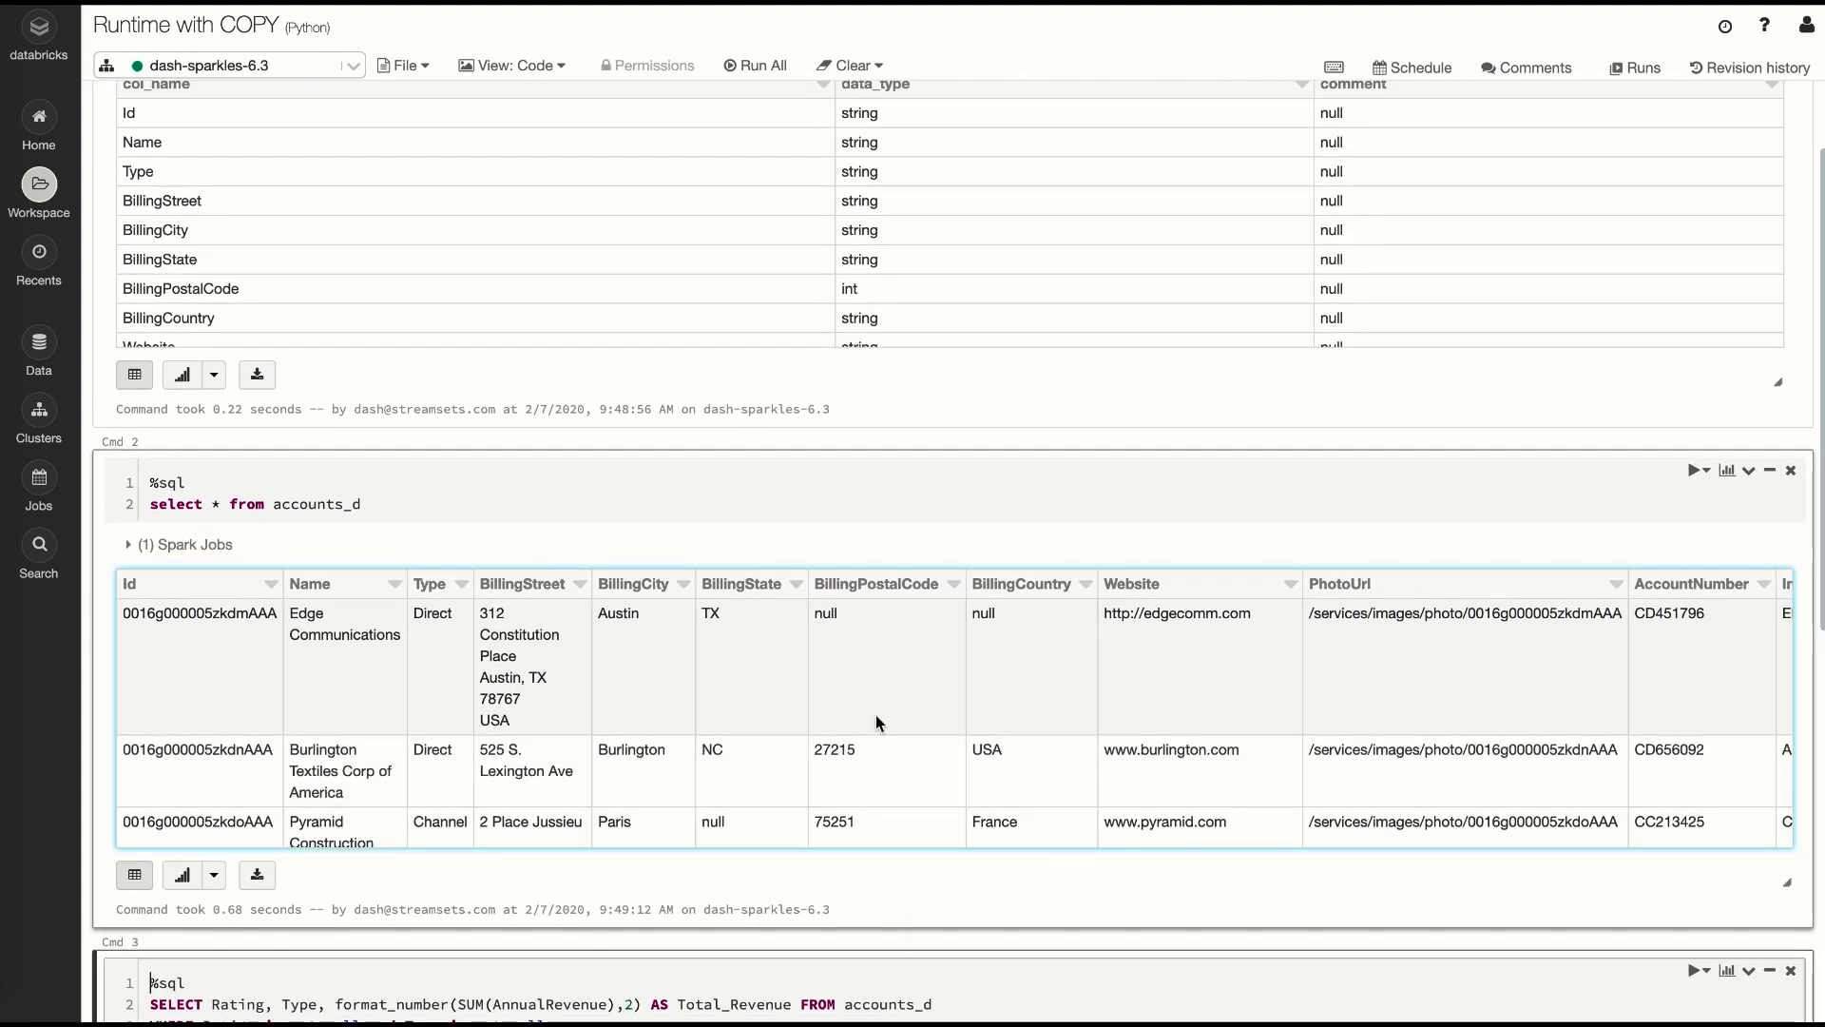
left_click(875, 722)
scroll(875, 723, "down", 5)
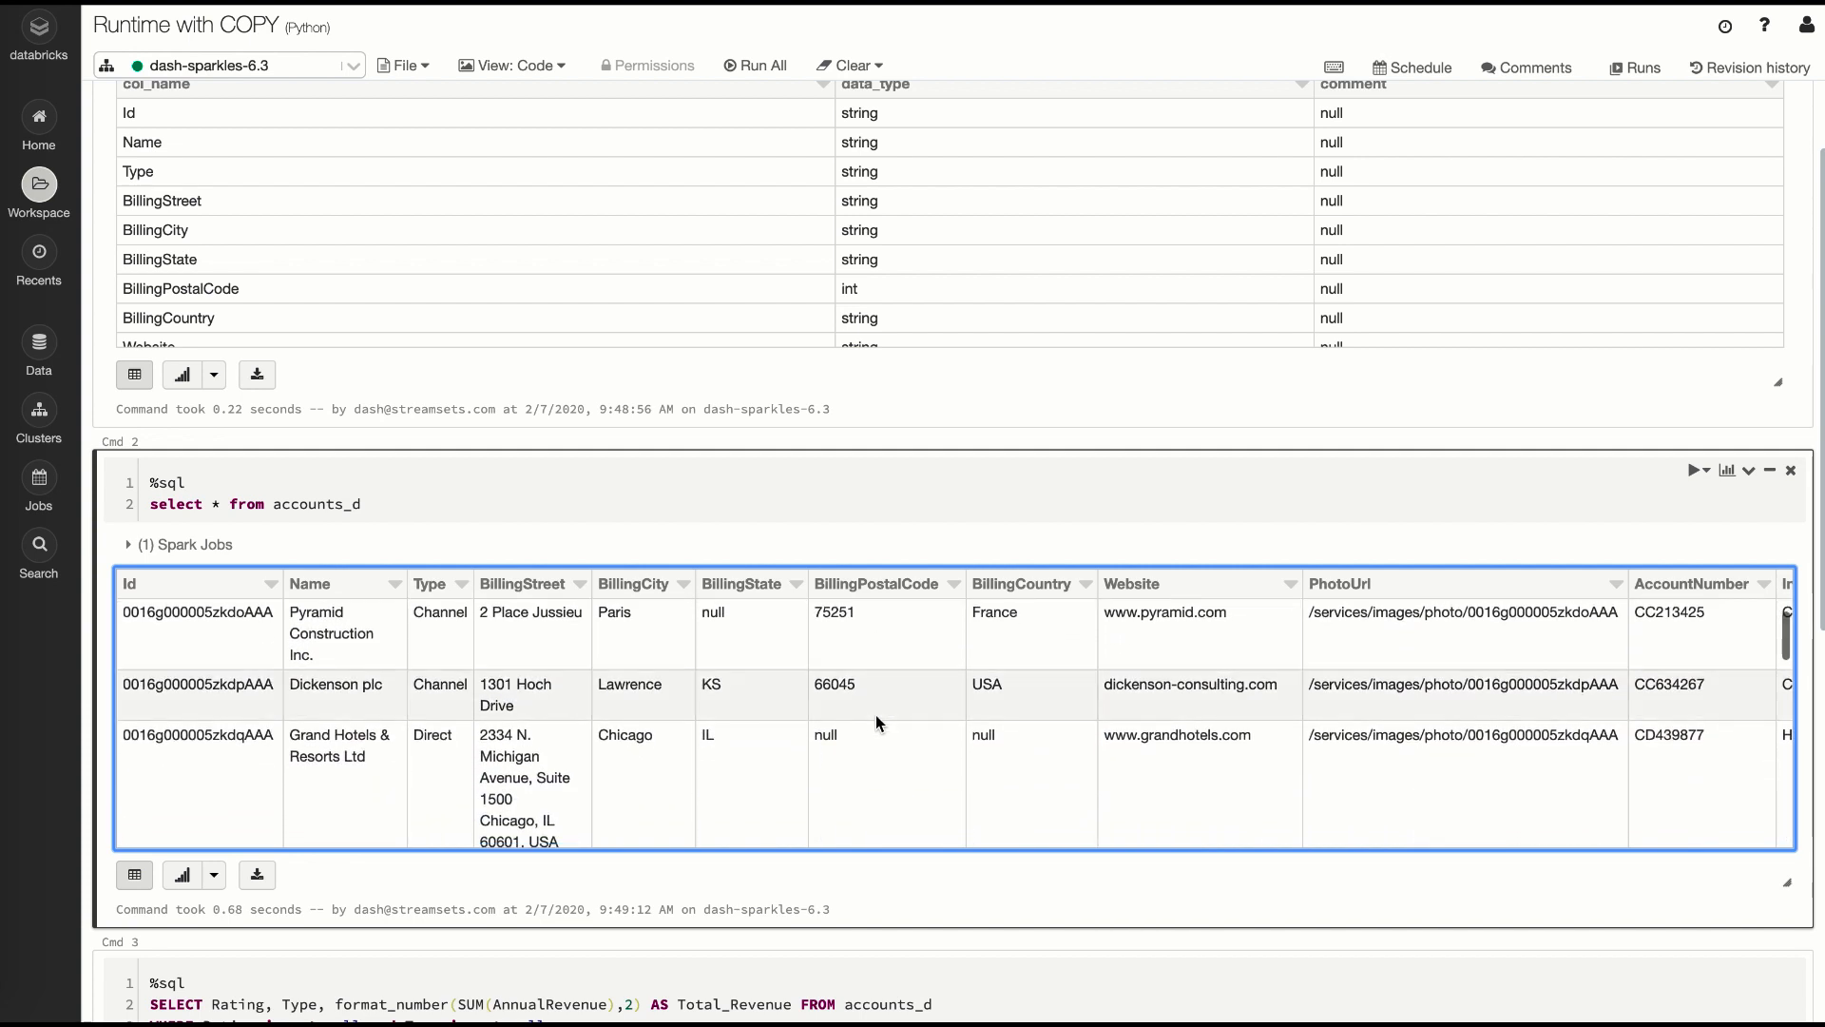
scroll(876, 718, "down", 5)
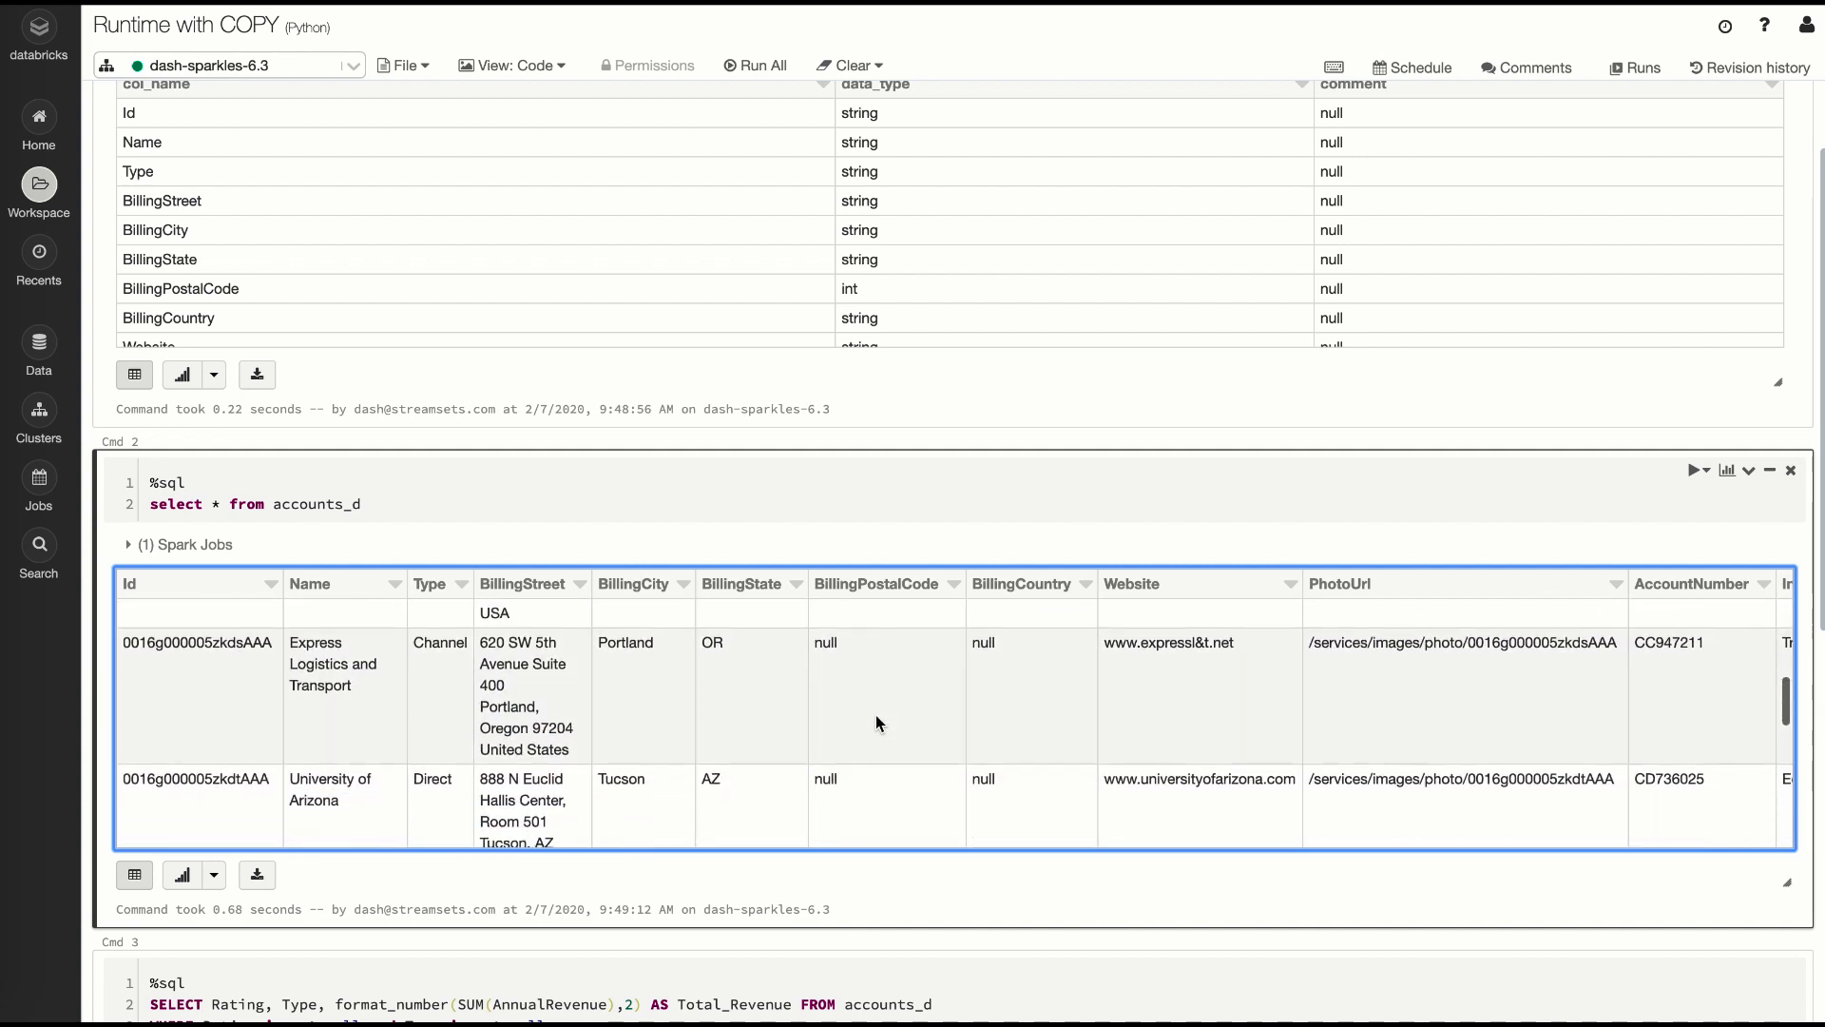
scroll(875, 722, "down", 5)
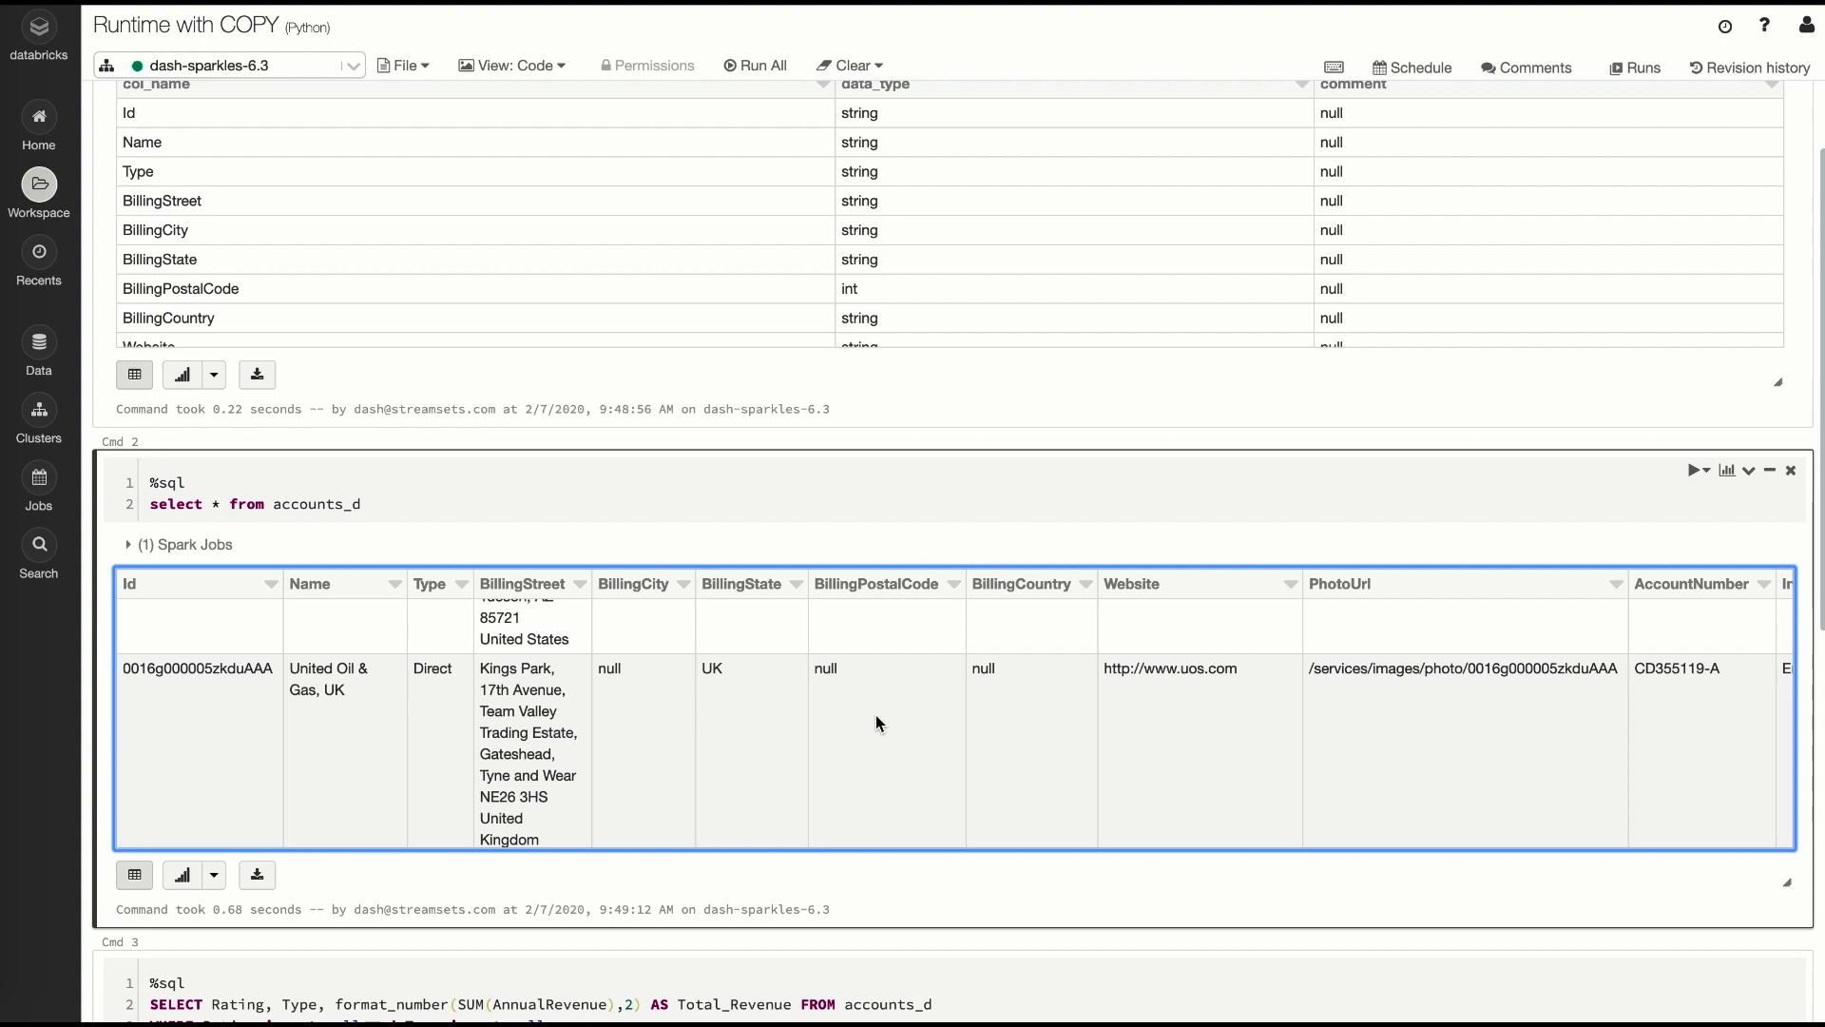
scroll(876, 718, "down", 2)
scroll(876, 714, "down", 2)
scroll(921, 926, "down", 3)
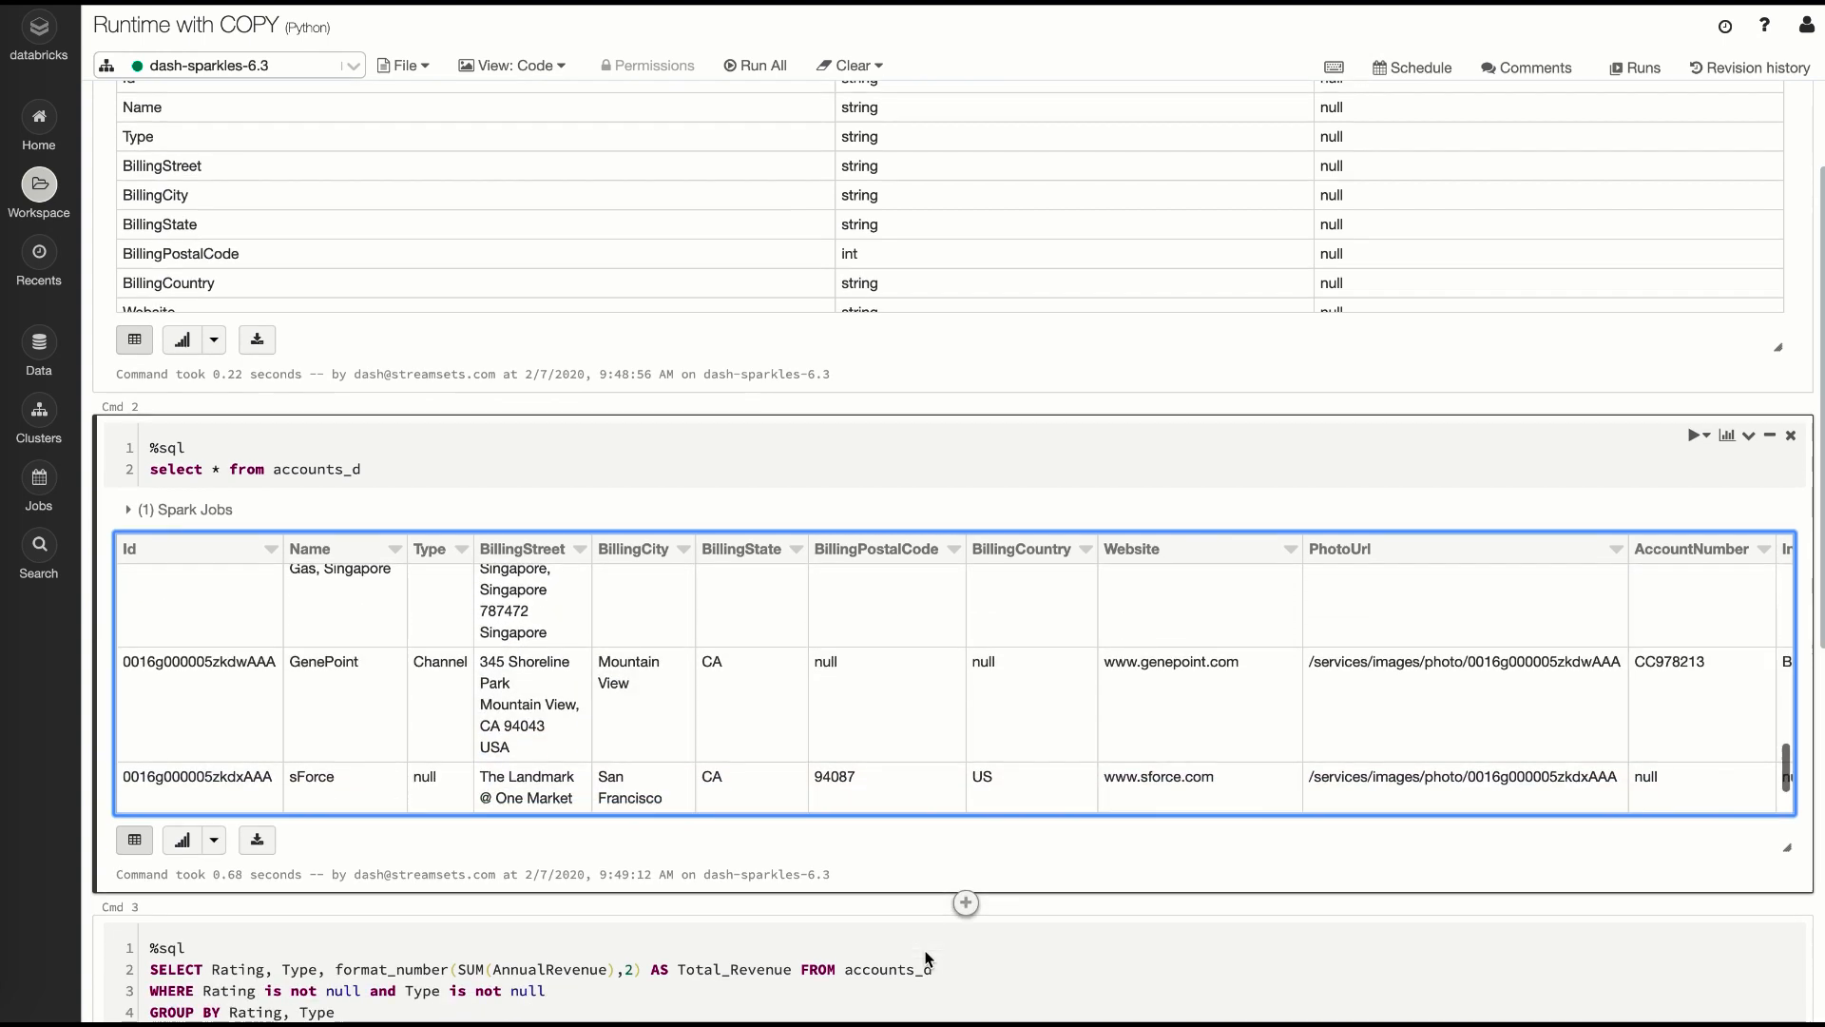
Run the query that sums AnnualRevenue as Total_Revenue from accounts_d, grouped by Rating and Type
left_click(1013, 734)
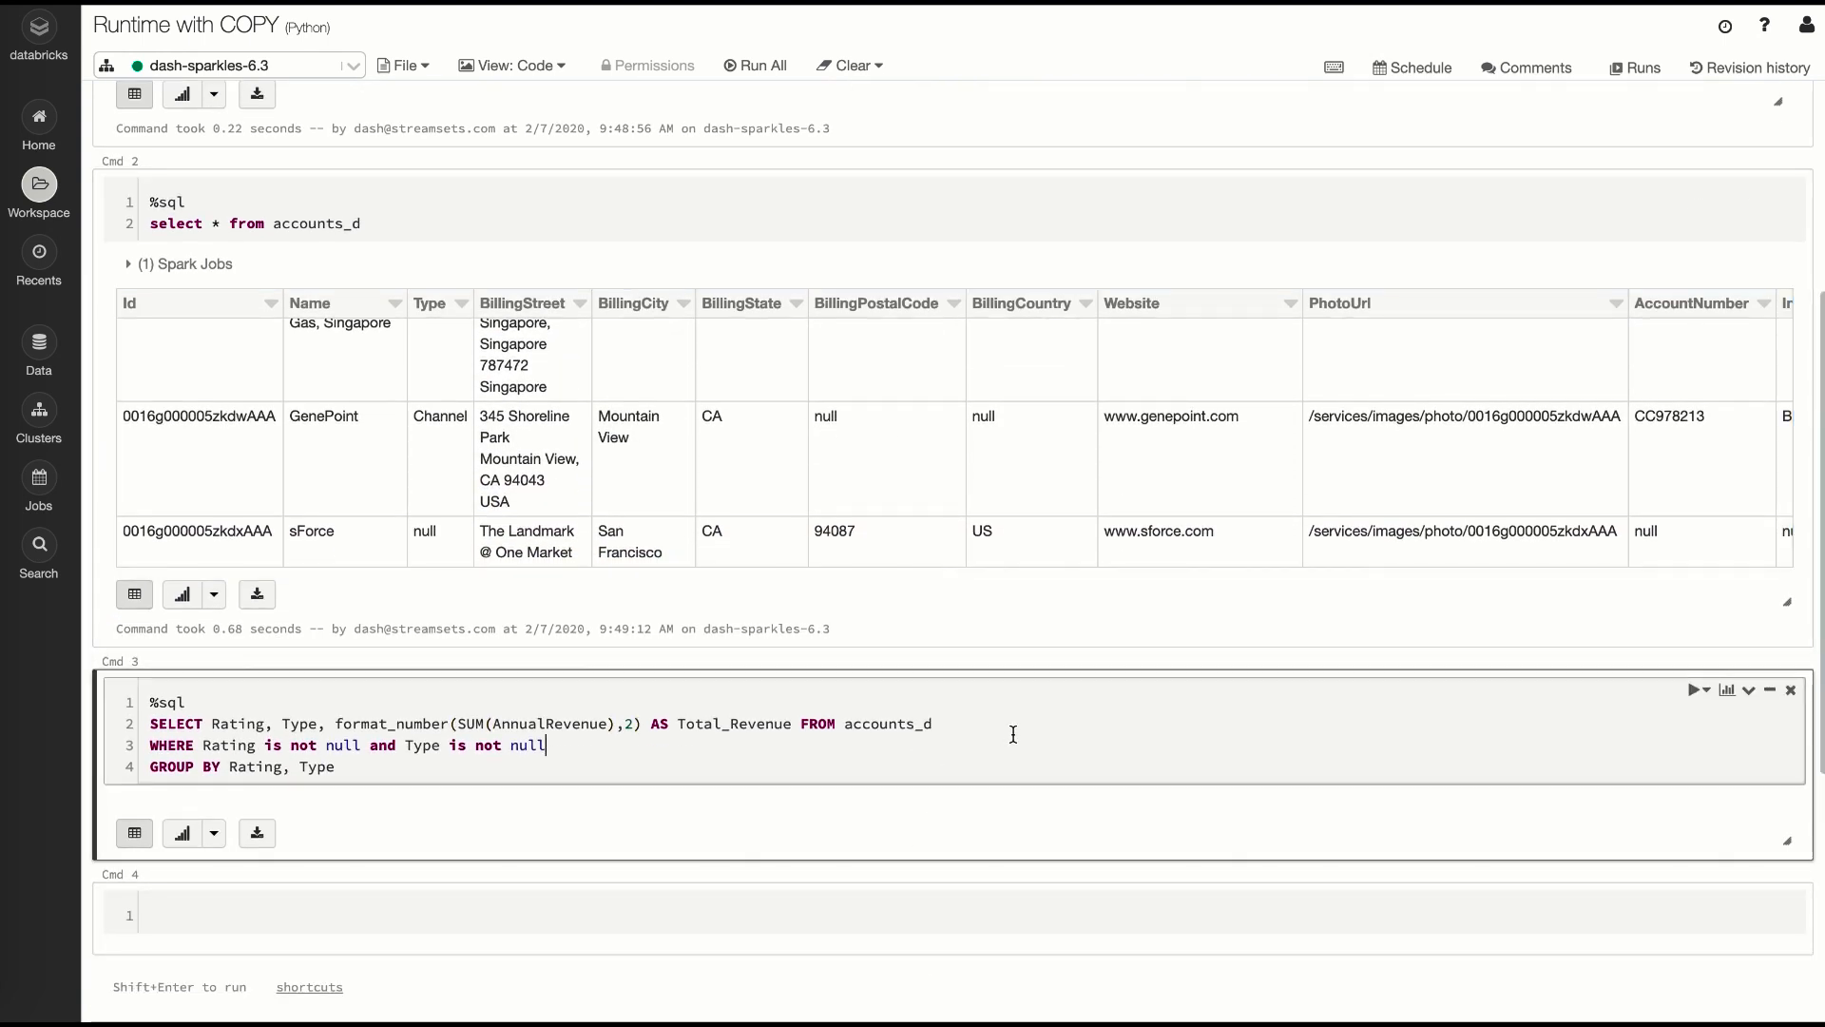
key("shift+Return")
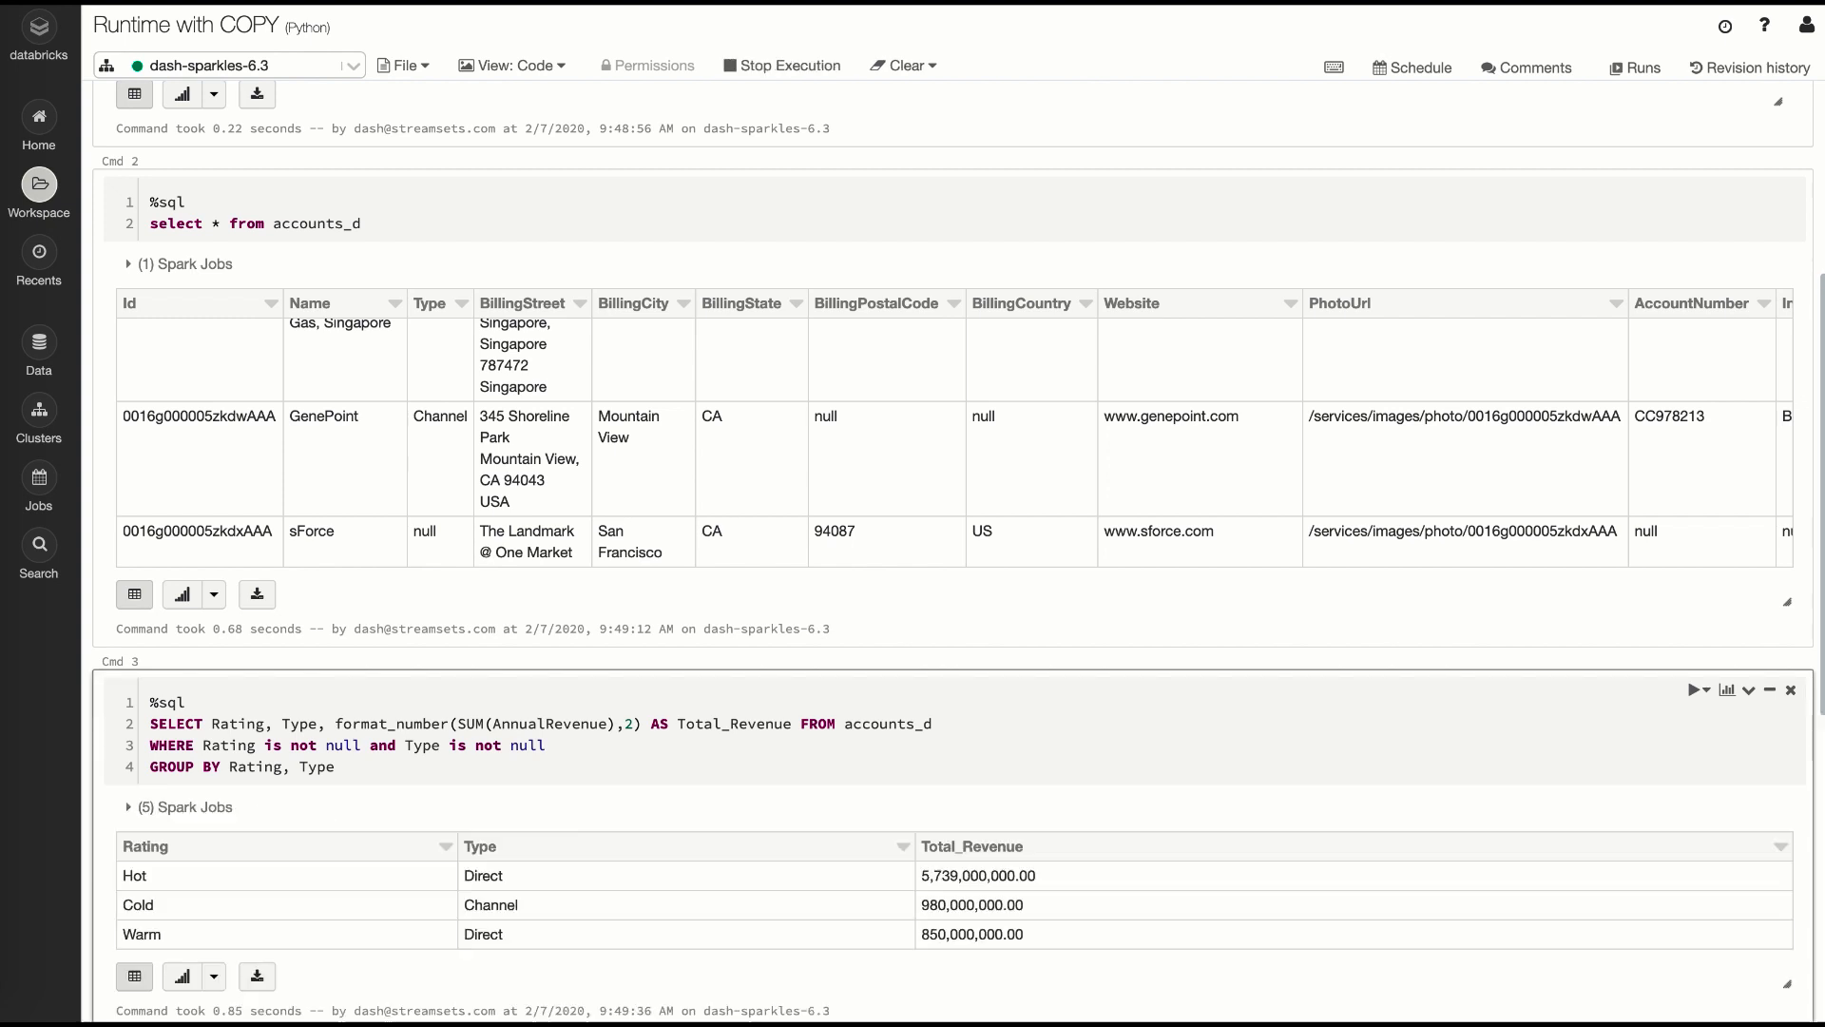